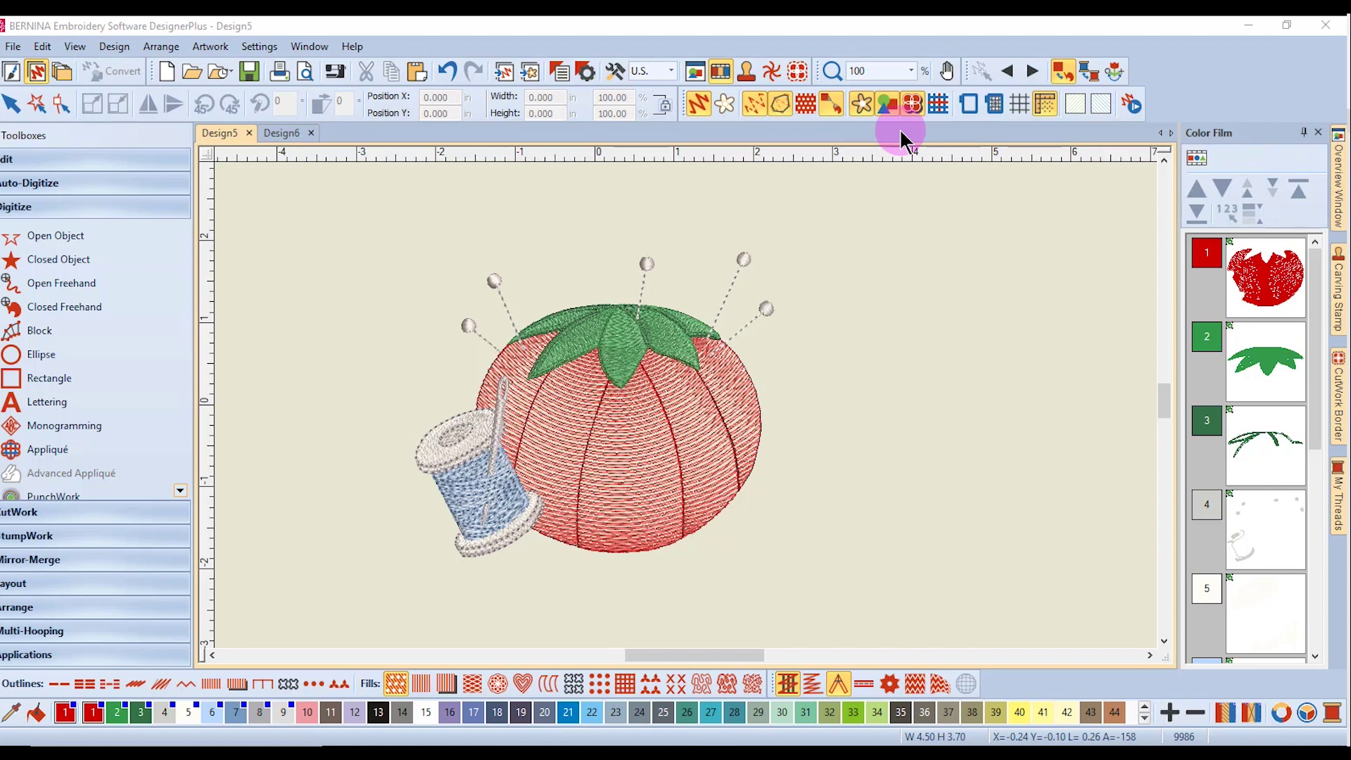
Turn on Reshape Object to show the pincushion's outlines, nodes and start/end stitch markers.
left_click(699, 103)
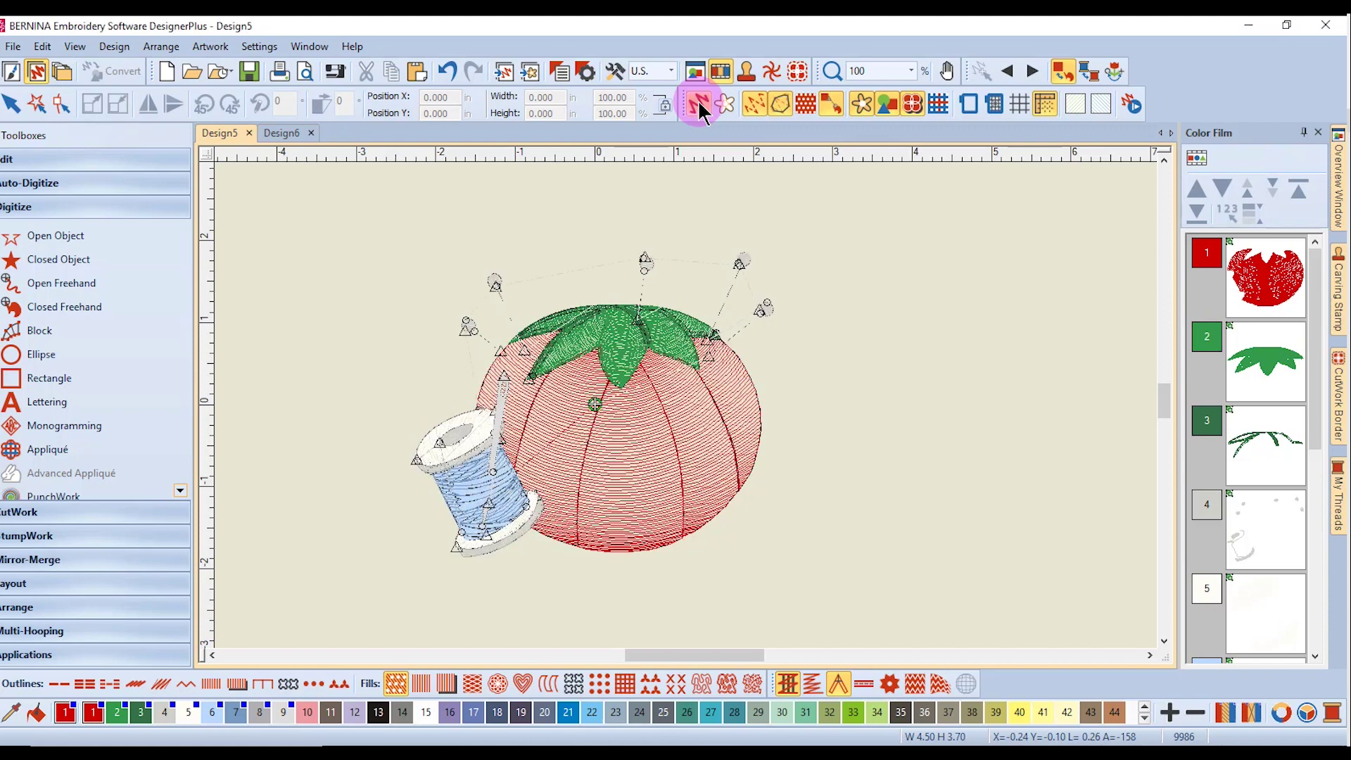
left_click(698, 102)
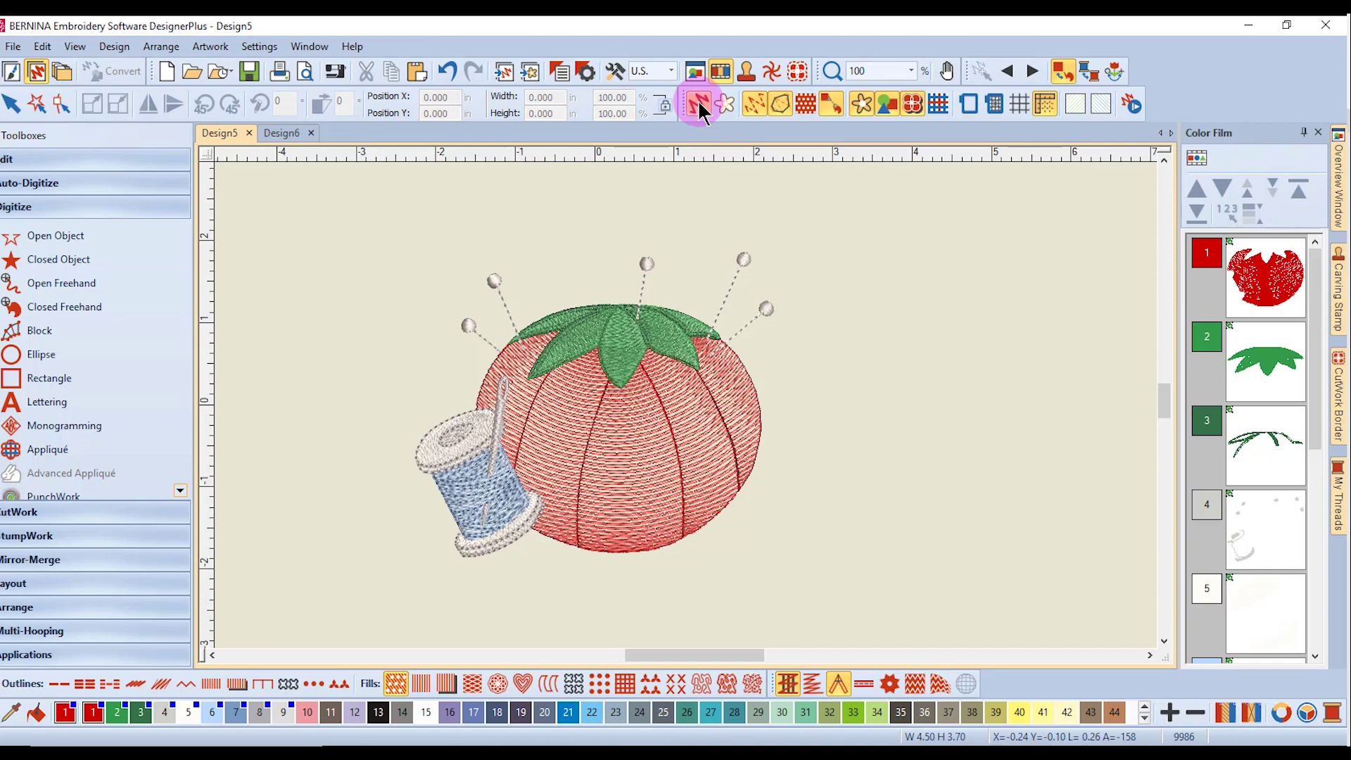
key("ctrl+a")
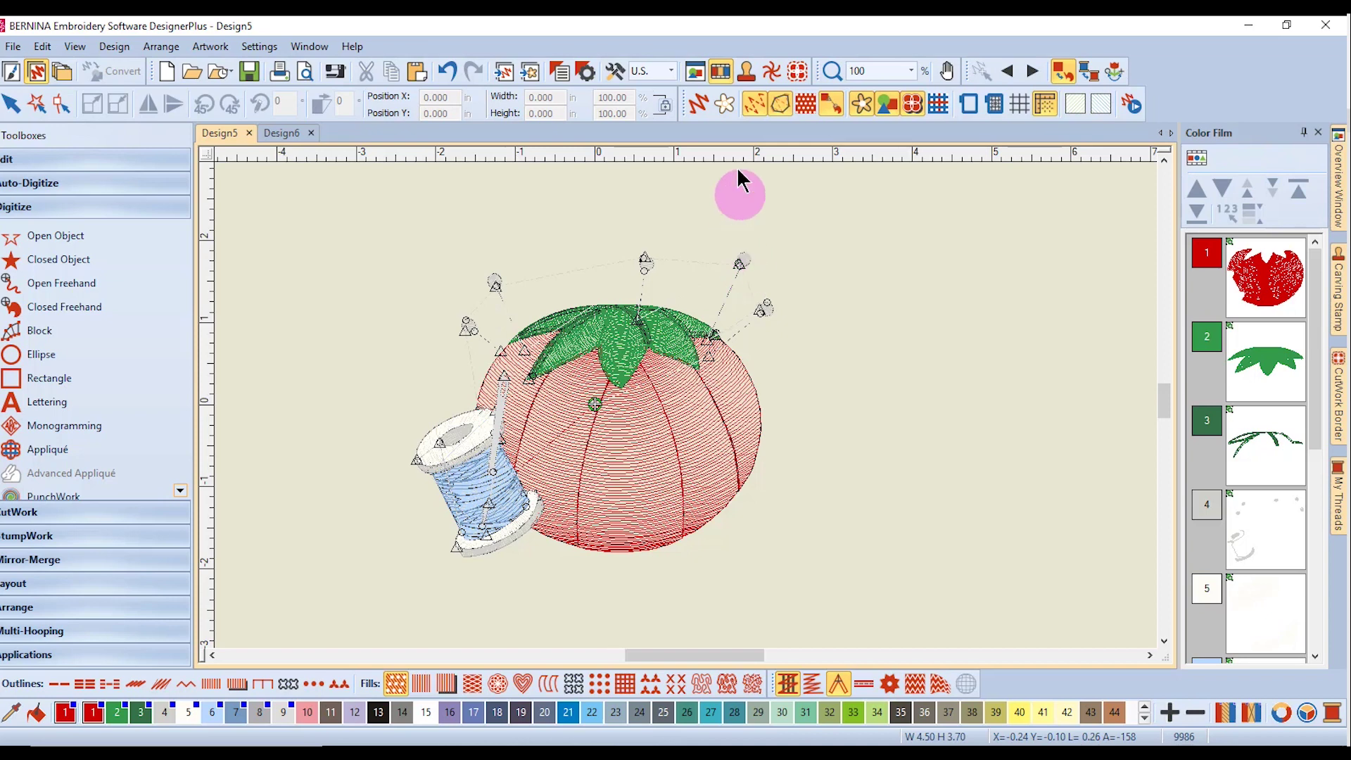
left_click(755, 114)
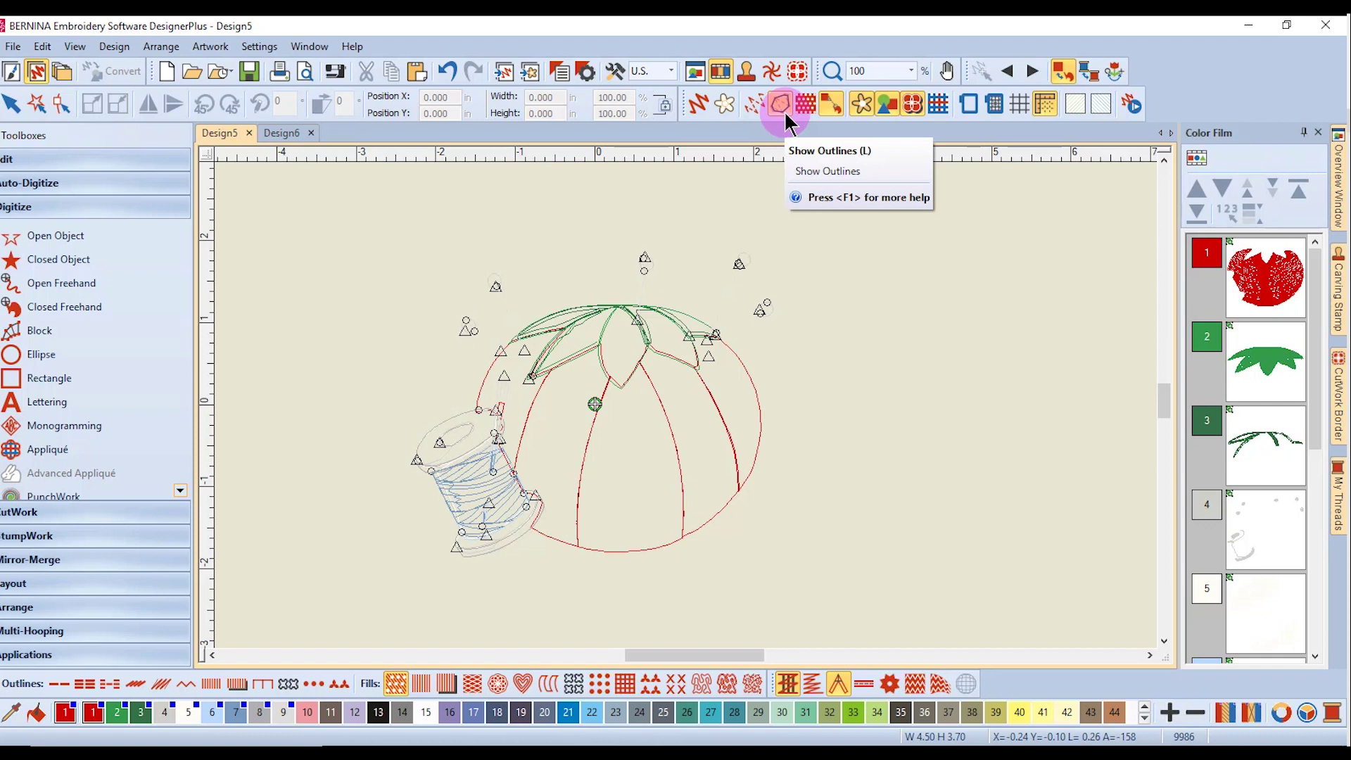
left_click(785, 114)
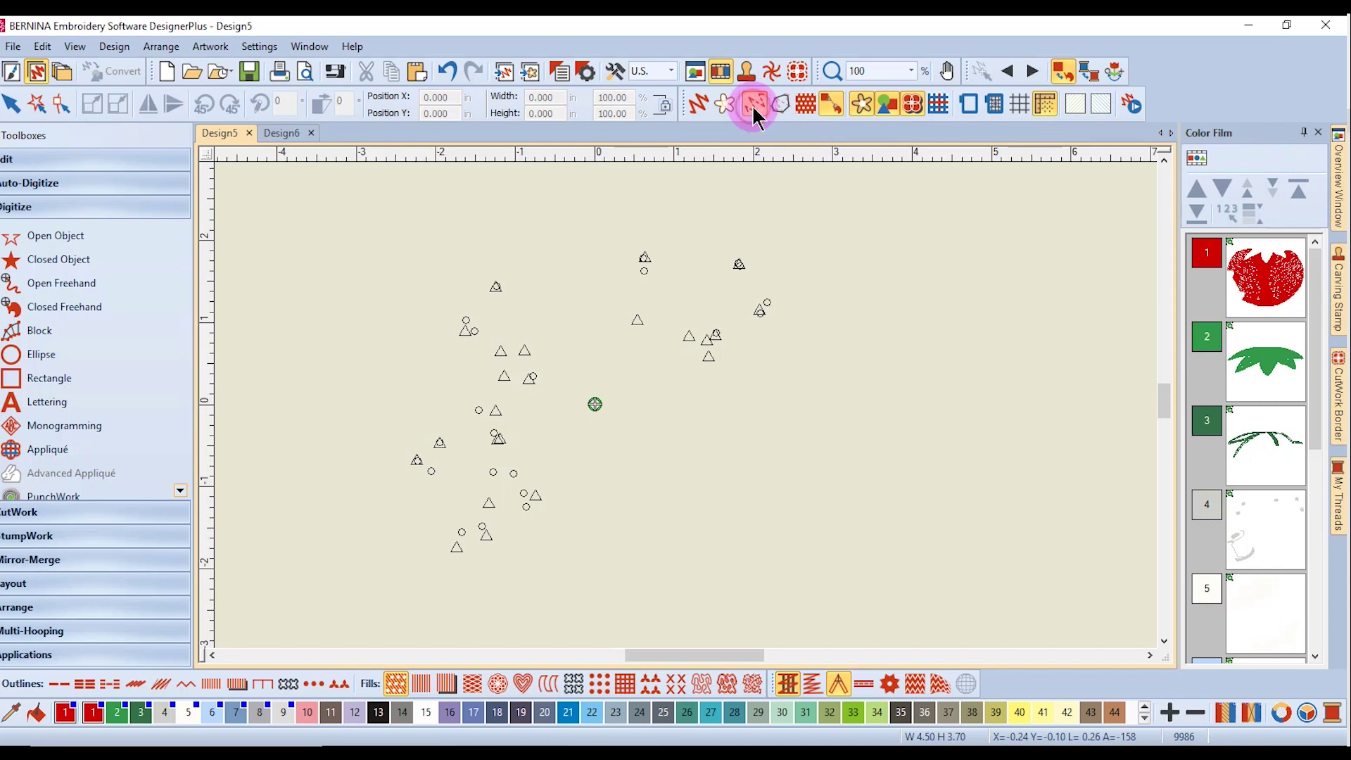
left_click(755, 105)
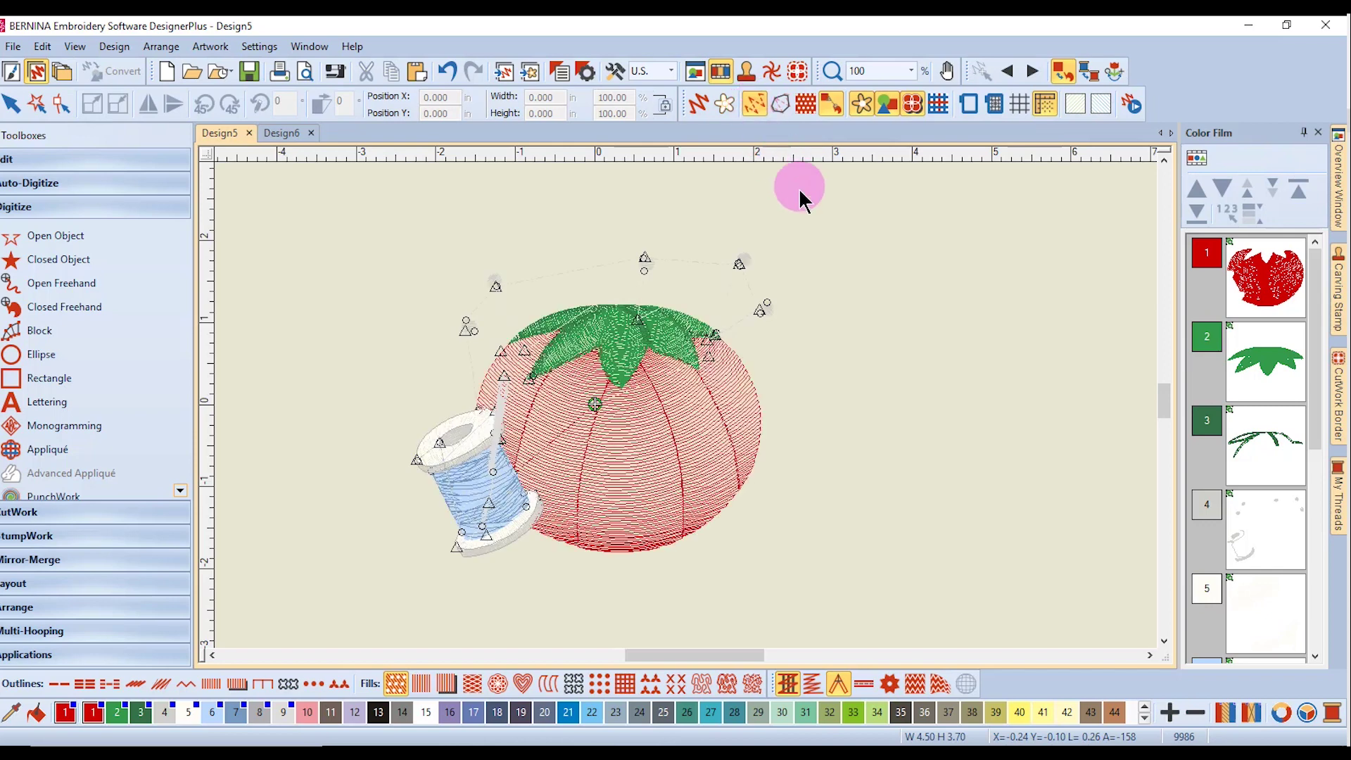
left_click(782, 105)
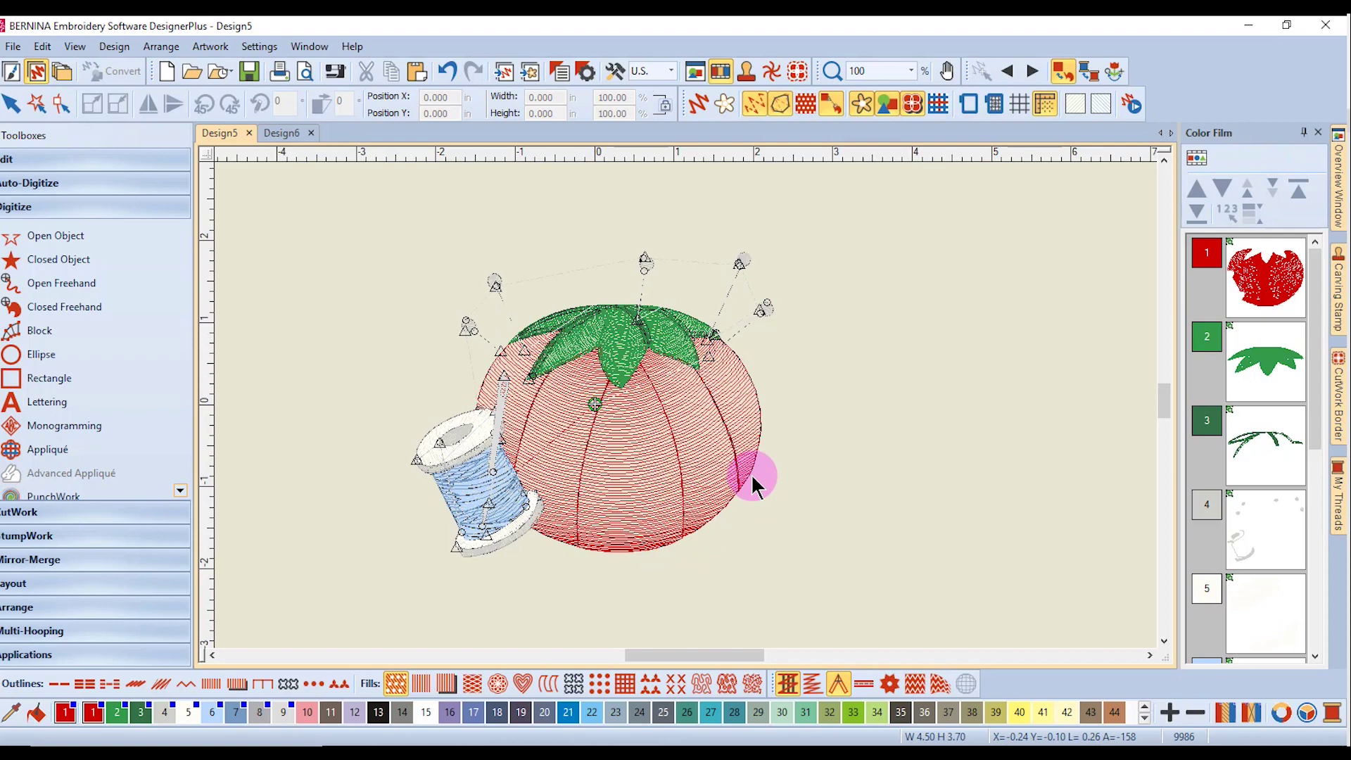
Change the stitch display mode and zoom in to inspect the pincushion stitching.
left_click(806, 105)
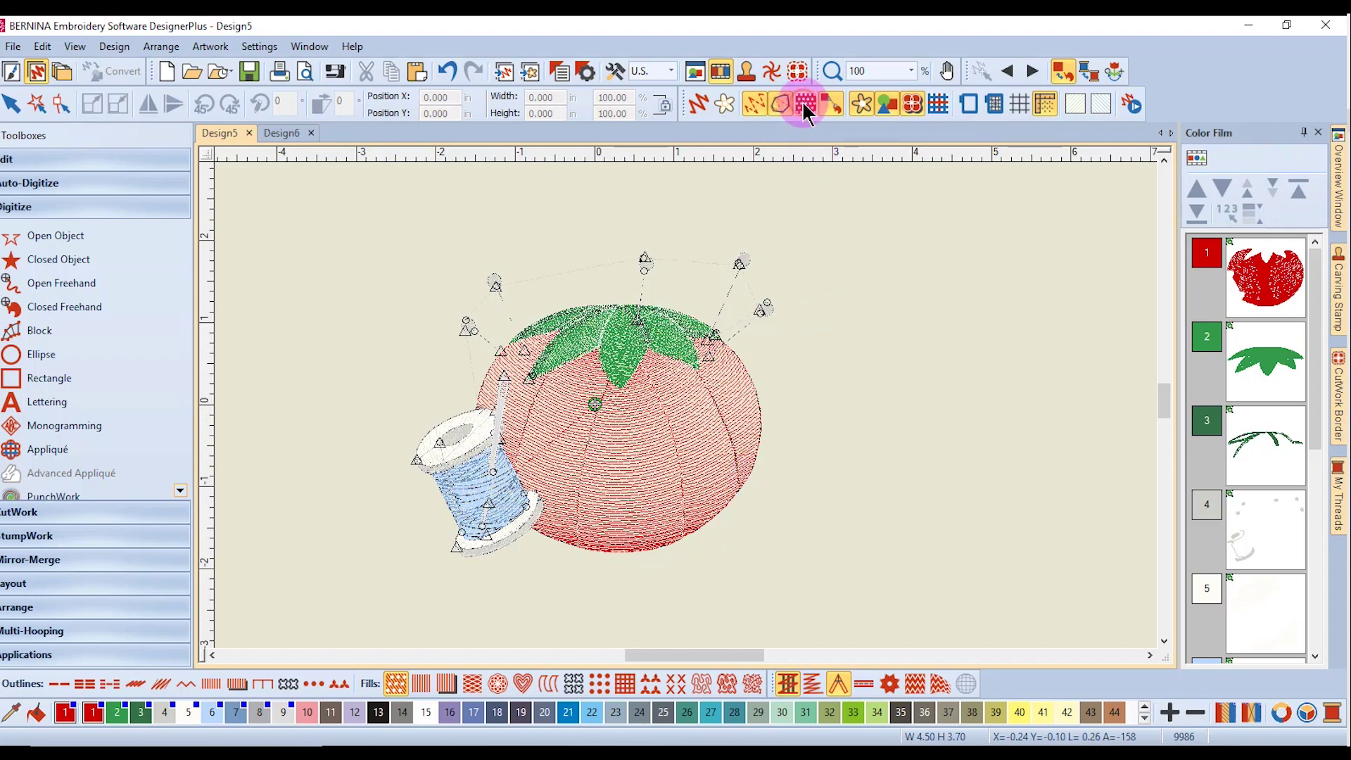
scroll(687, 402, "up", 4)
scroll(686, 404, "up", 1)
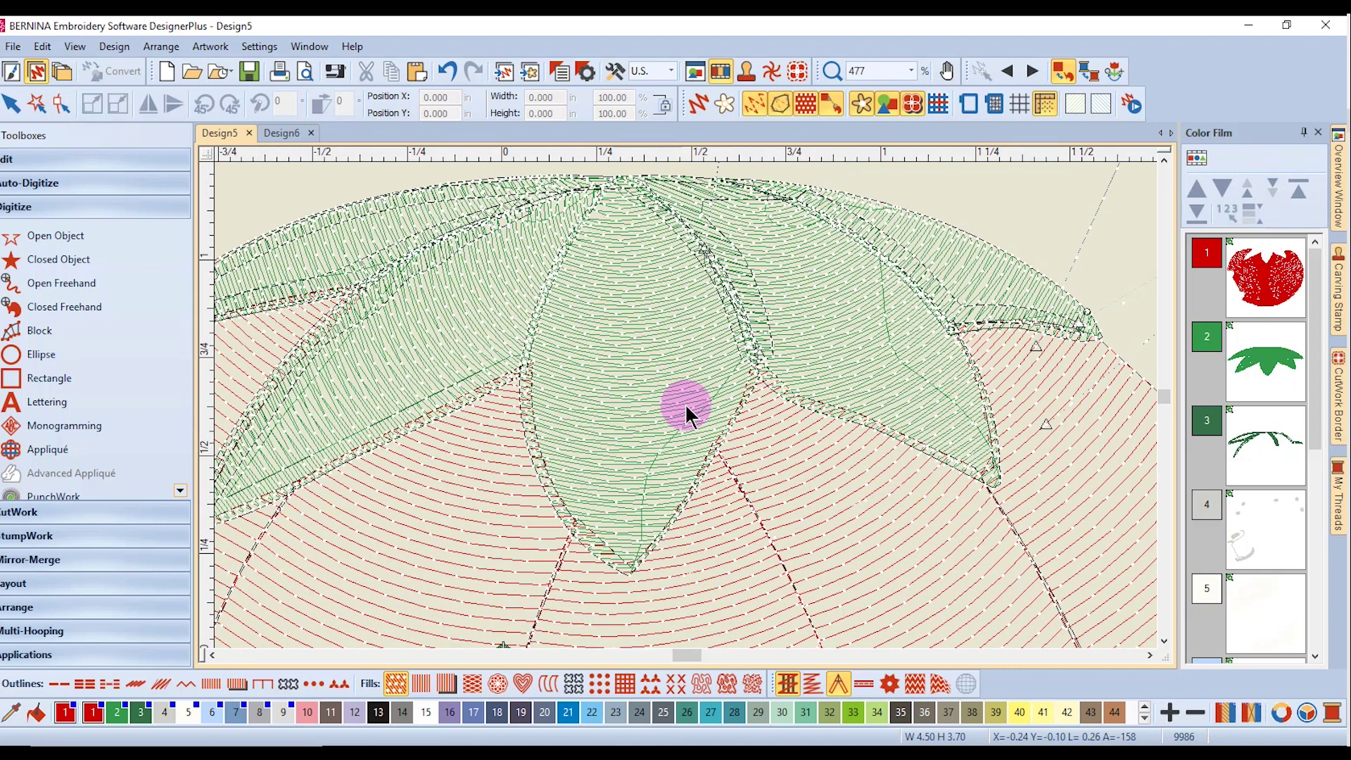
scroll(686, 407, "down", 3)
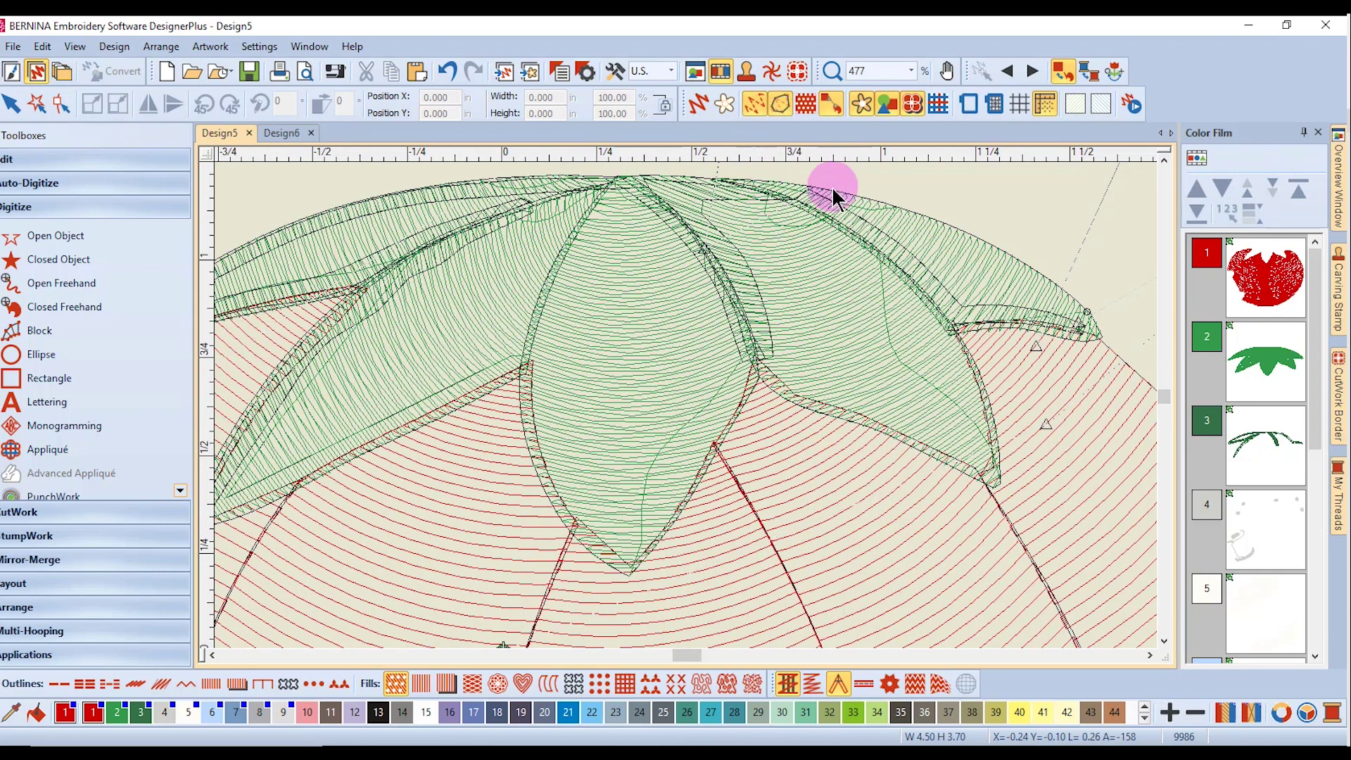
Hide and re-show the connectors, then switch on Artistic View and zoom to fit with 0.
left_click(831, 105)
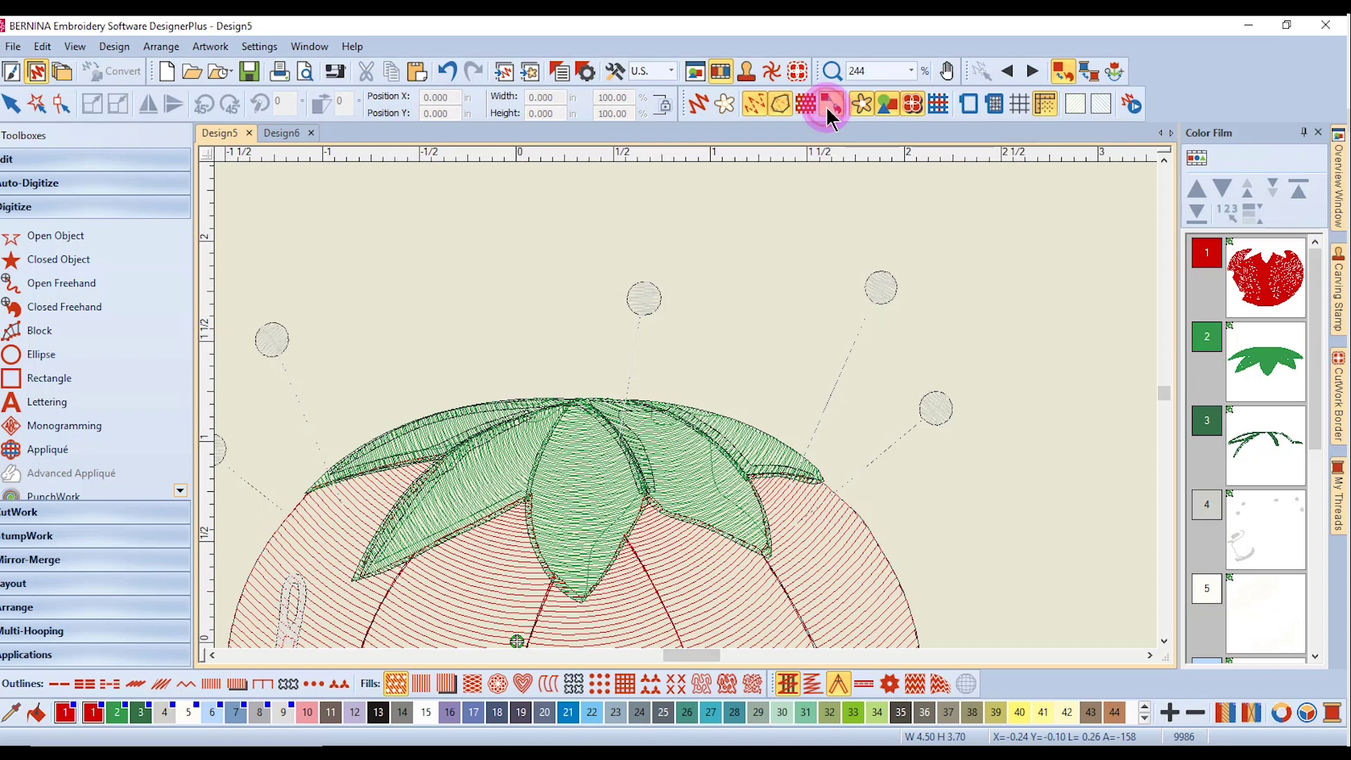
left_click(647, 319)
scroll(564, 313, "up", 1)
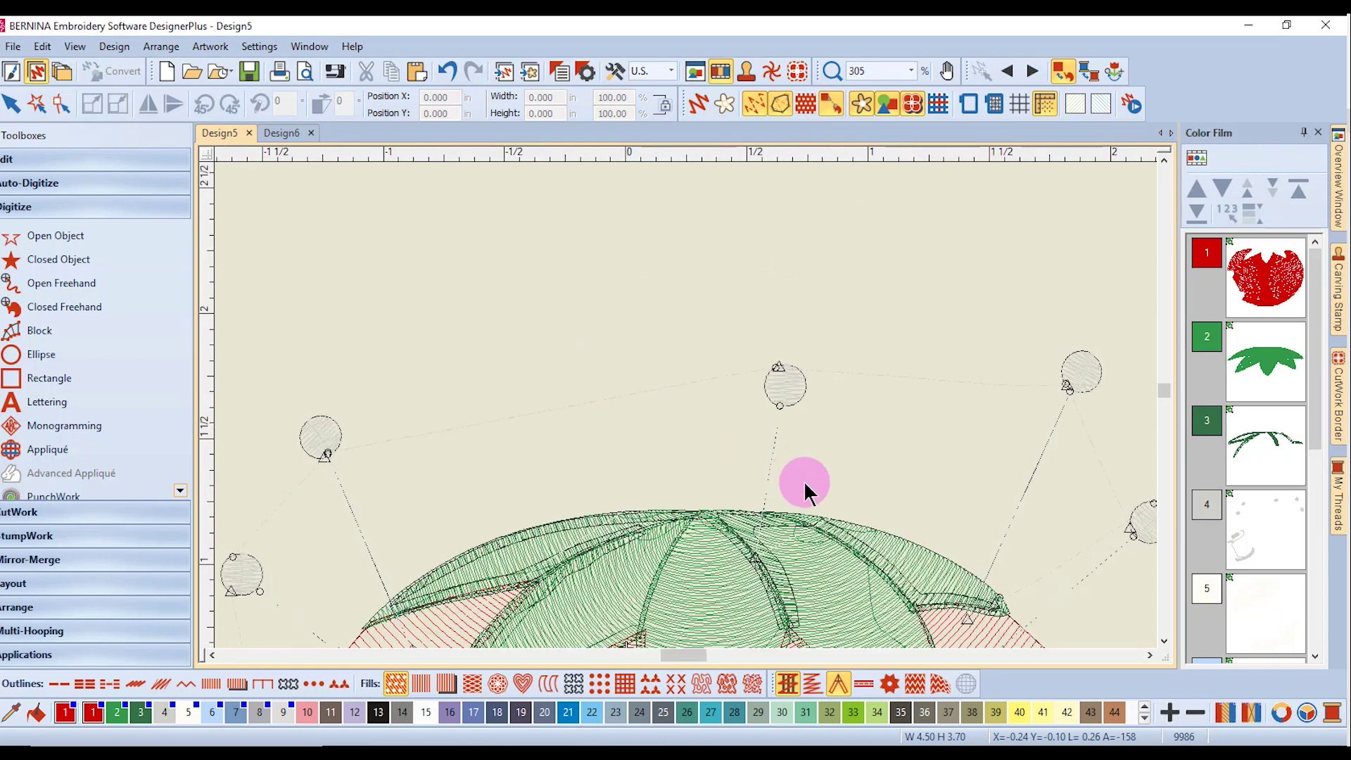
left_click(774, 387)
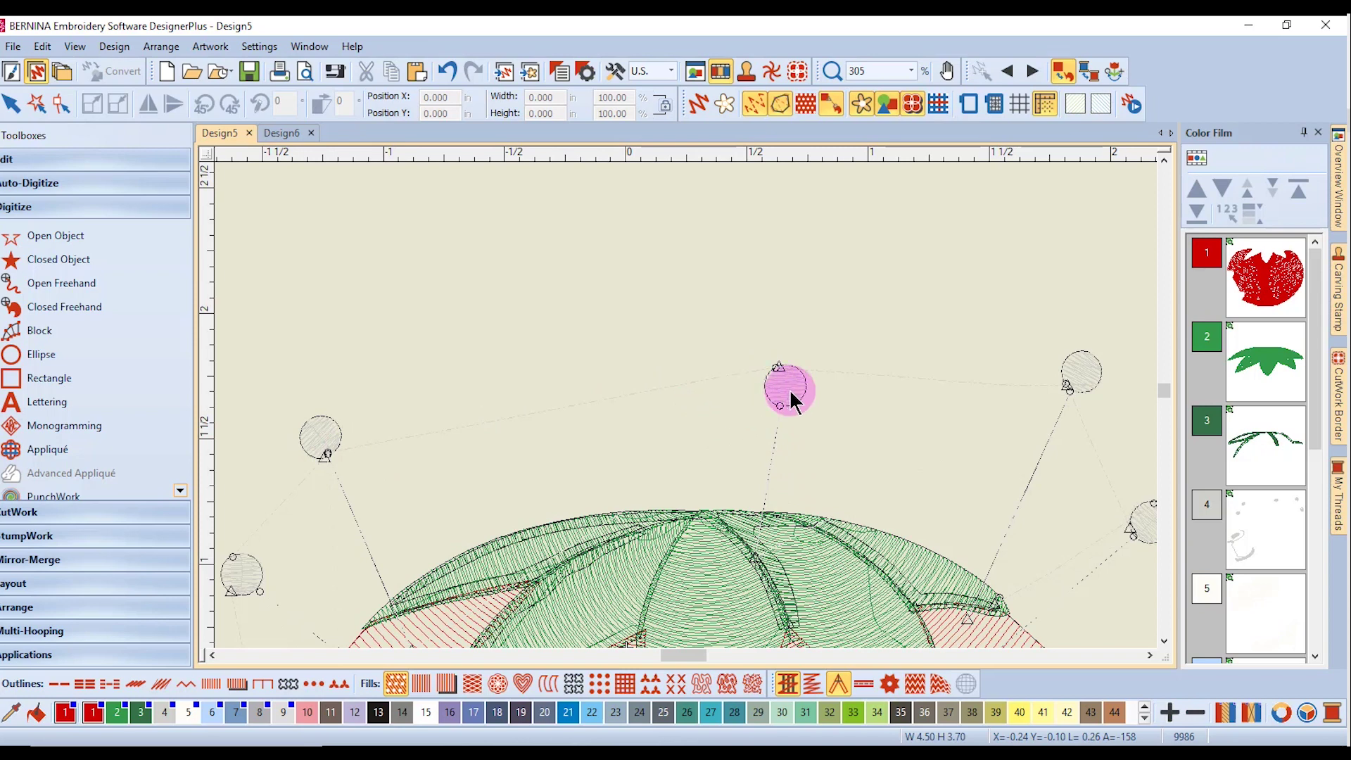
left_click(699, 100)
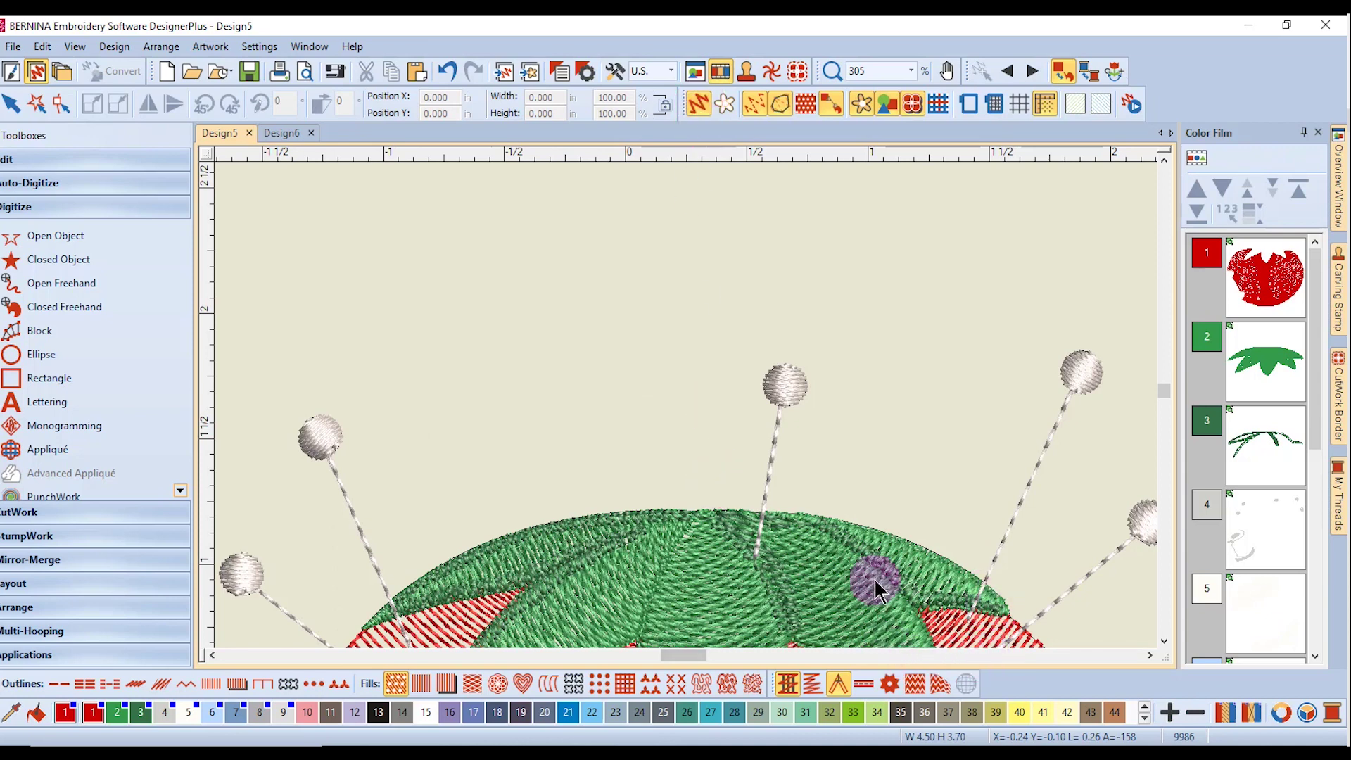
key("0")
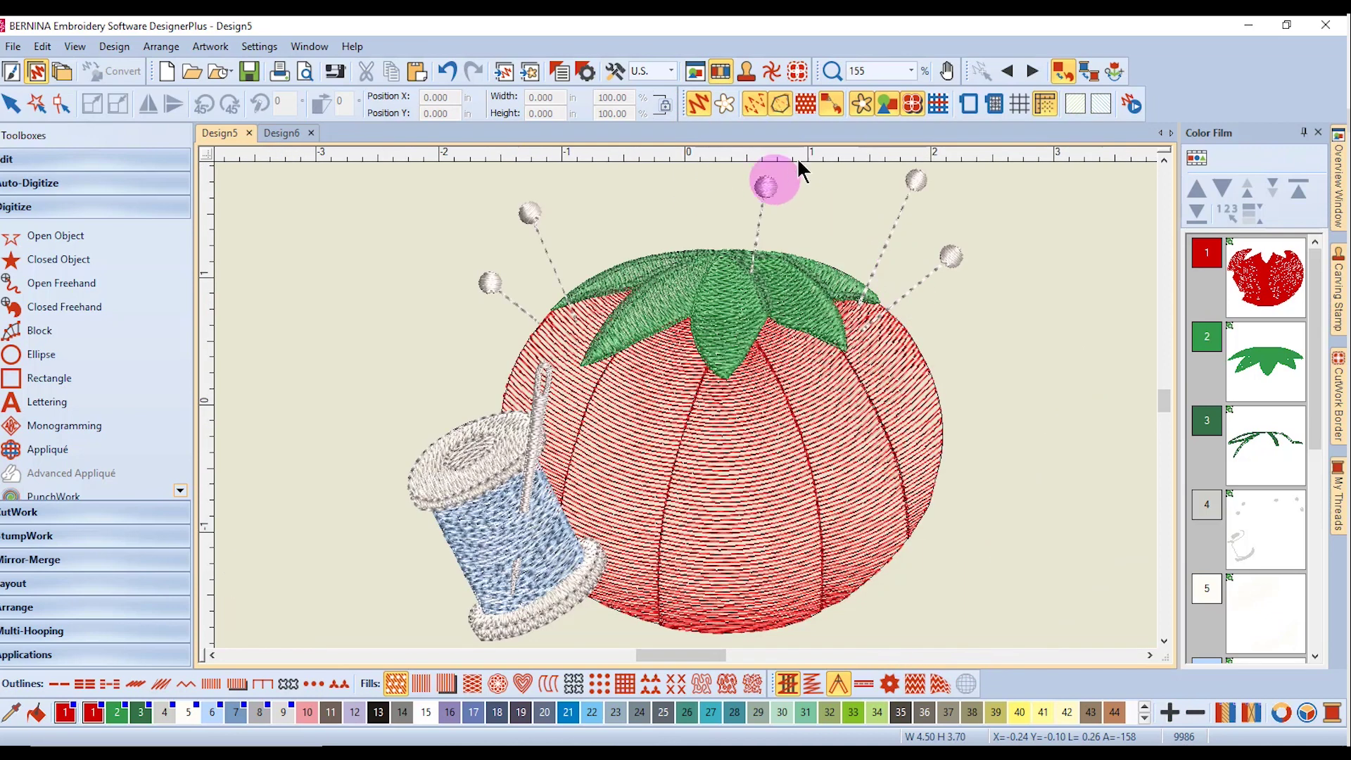
Show the hoop, zoom out to view it, hide it, and close Select a Hoop unchanged.
left_click(968, 104)
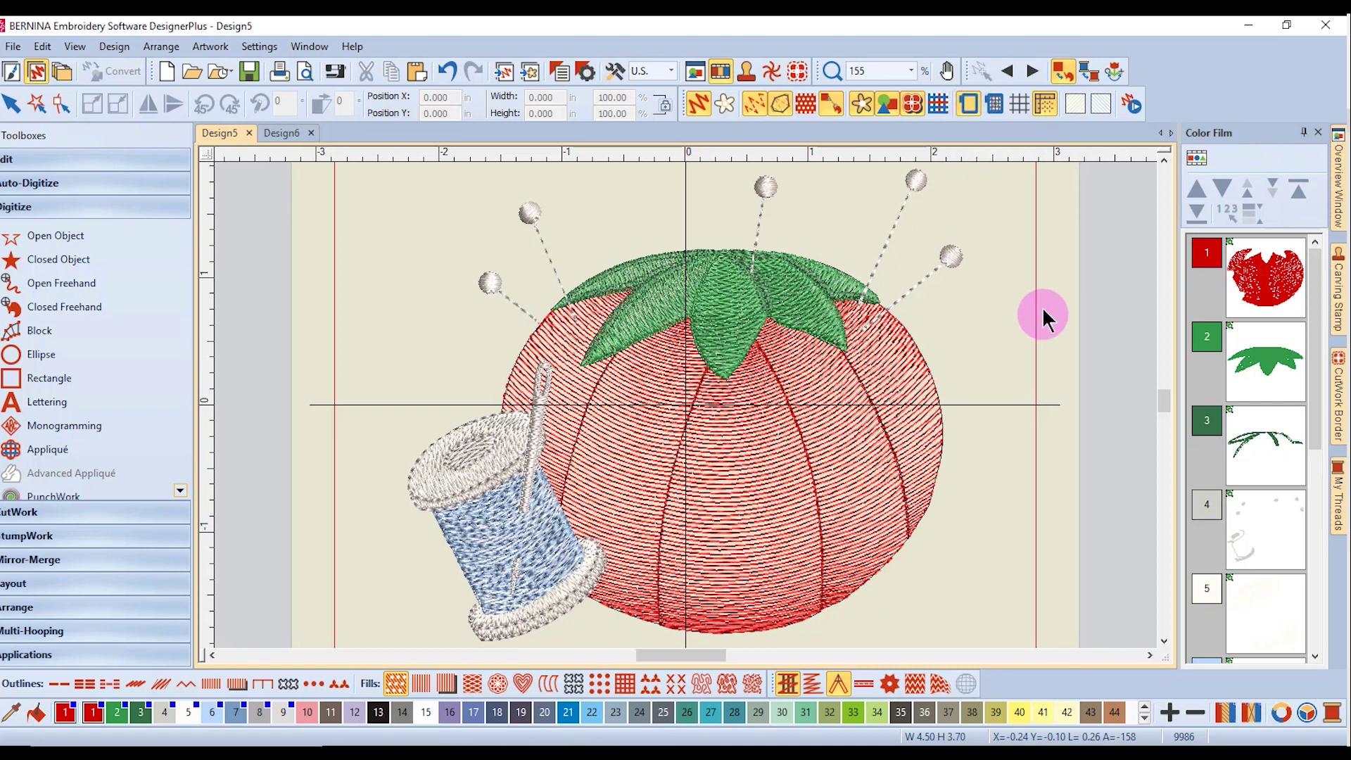
key("shift+z")
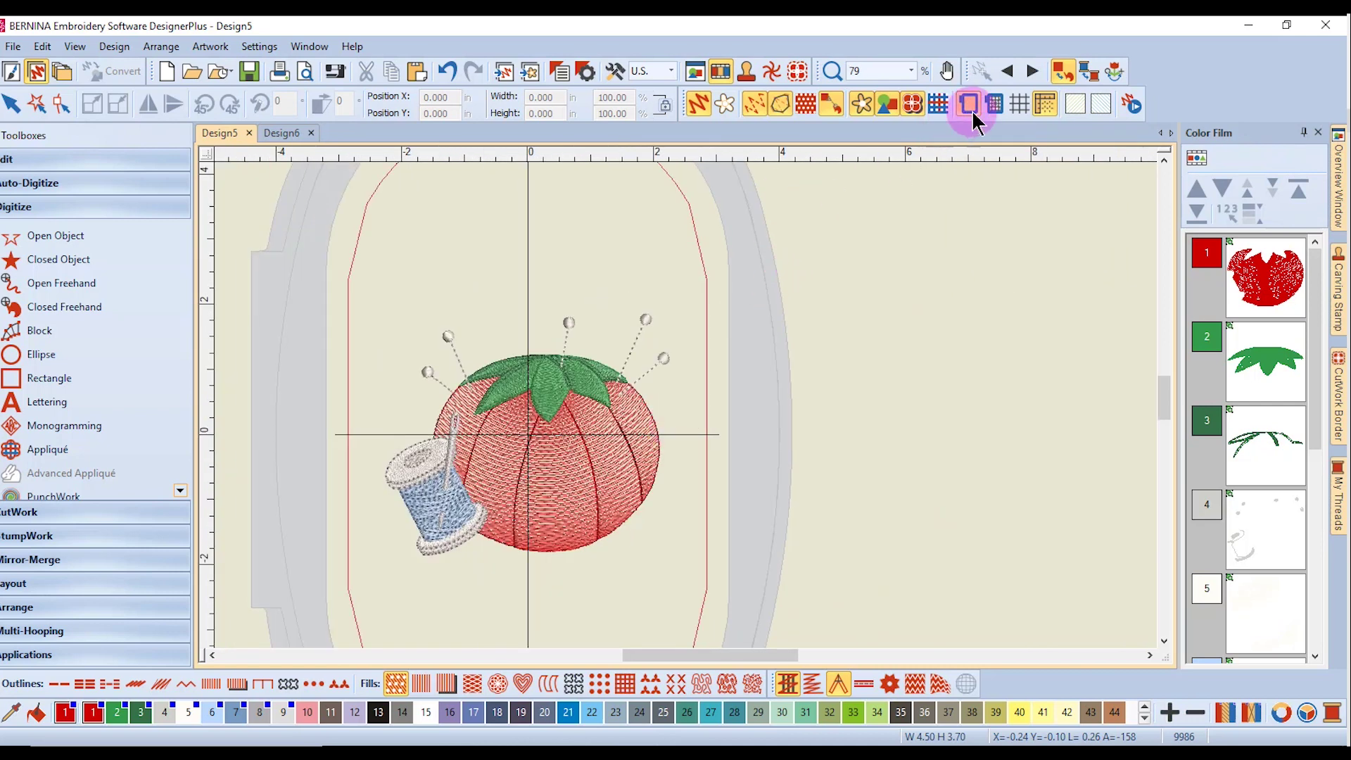
left_click(968, 104)
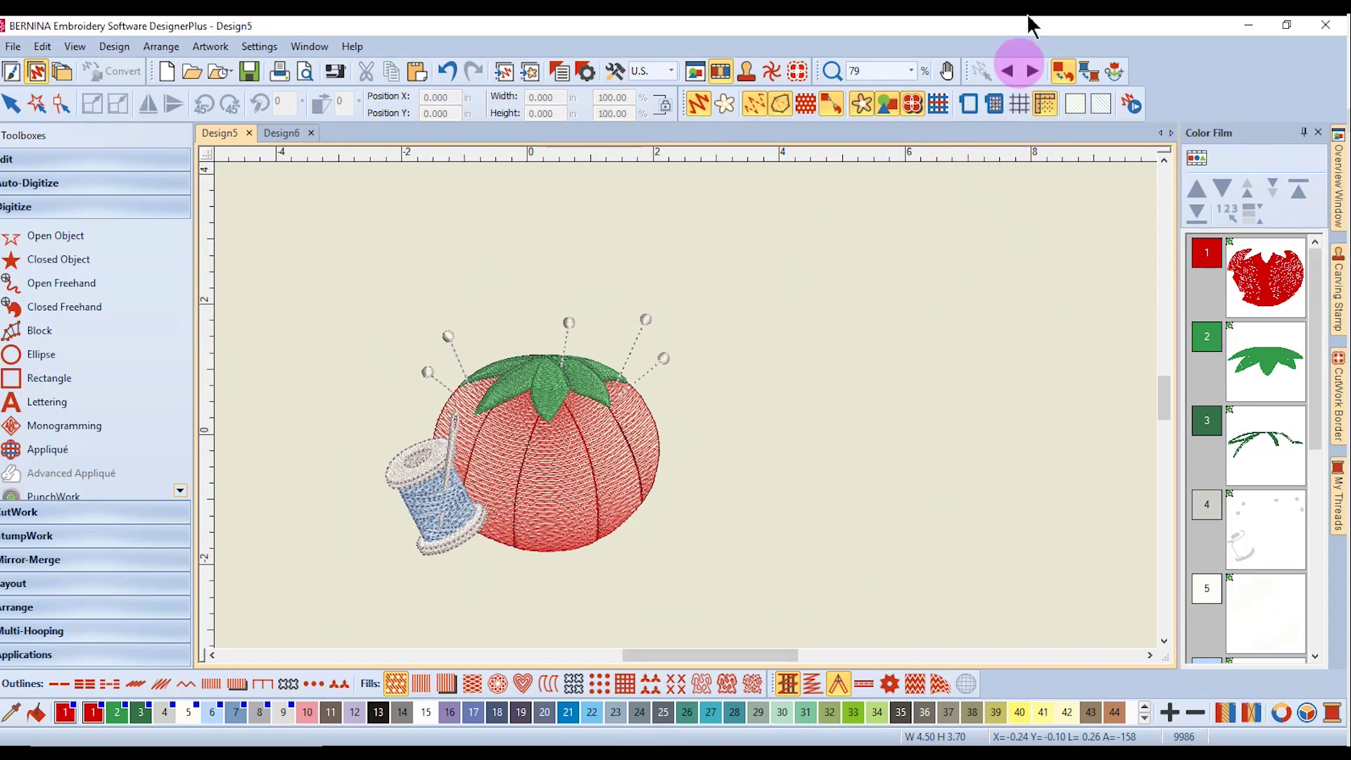
right_click(969, 106)
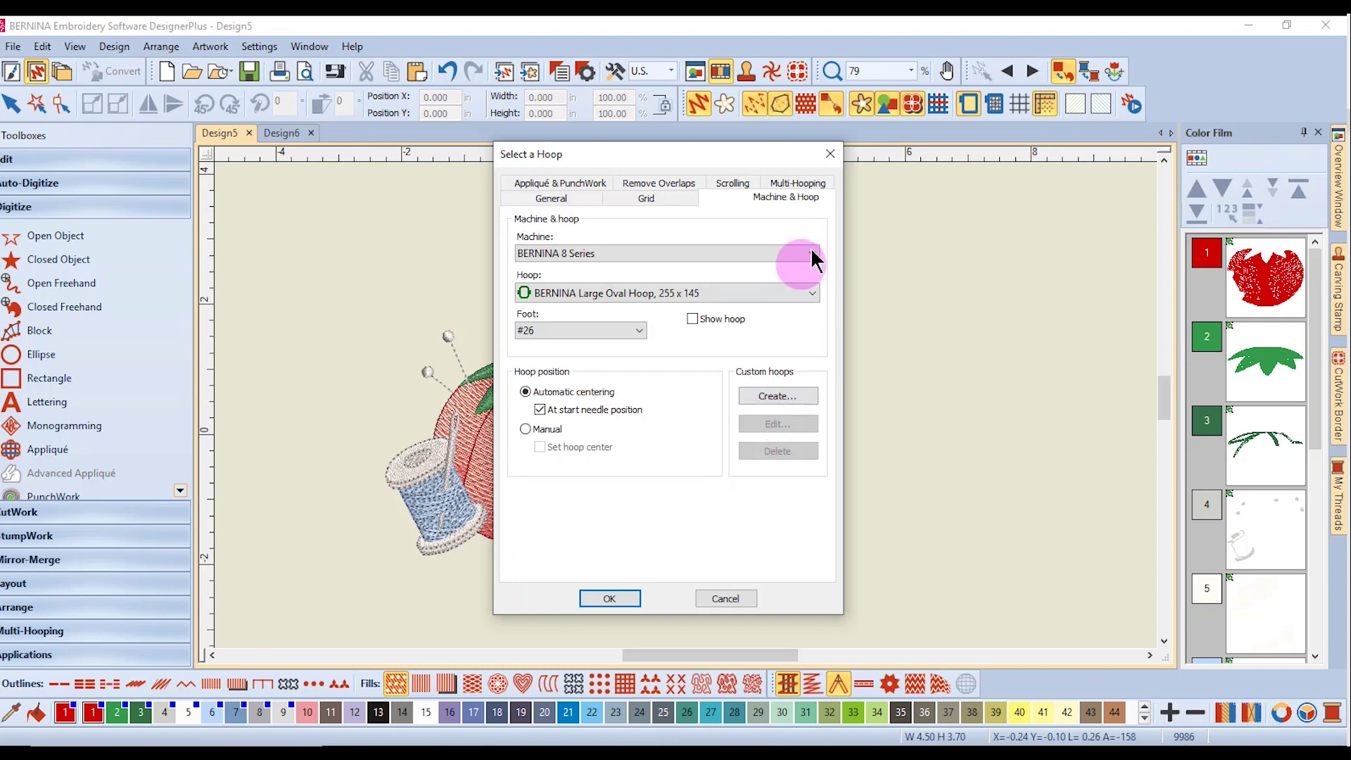
left_click(829, 155)
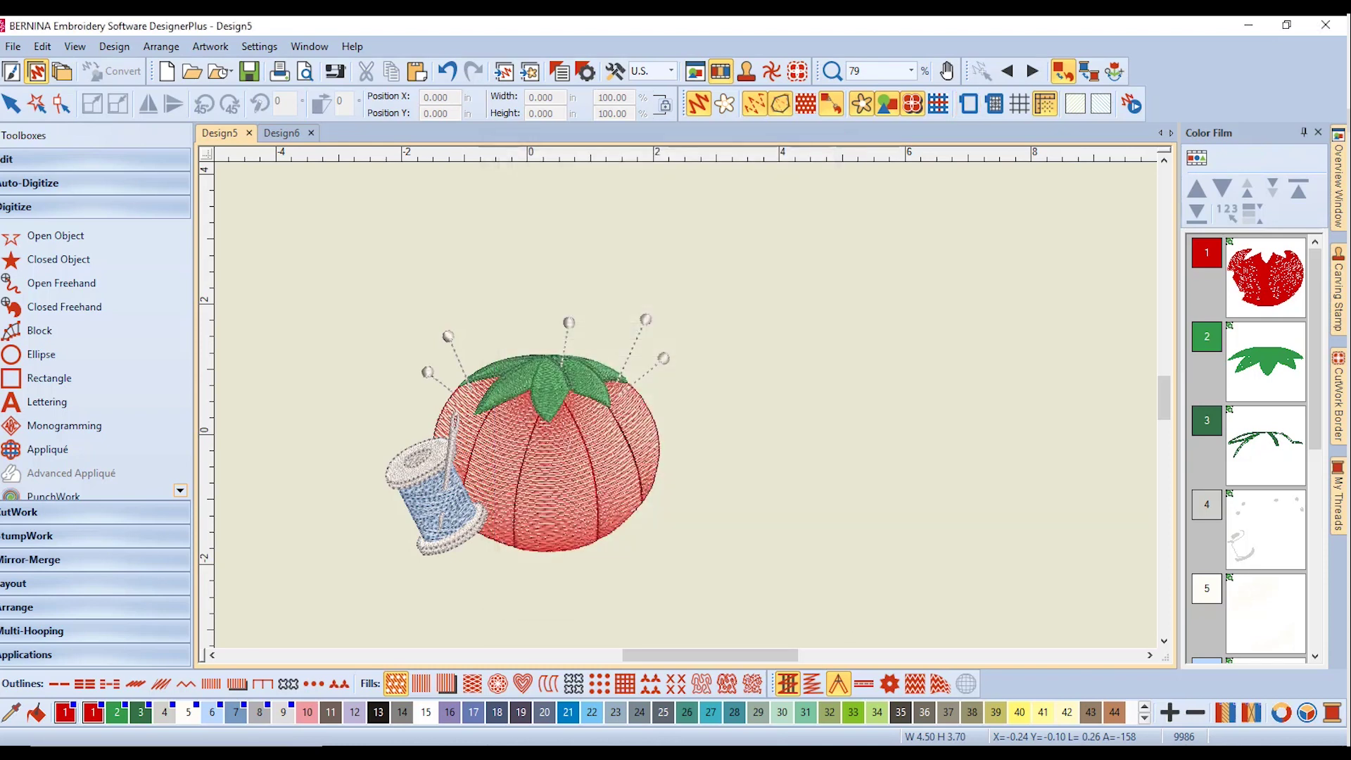
Toggle the hoop template, grid and rulers, then switch to the Design6 document.
left_click(995, 105)
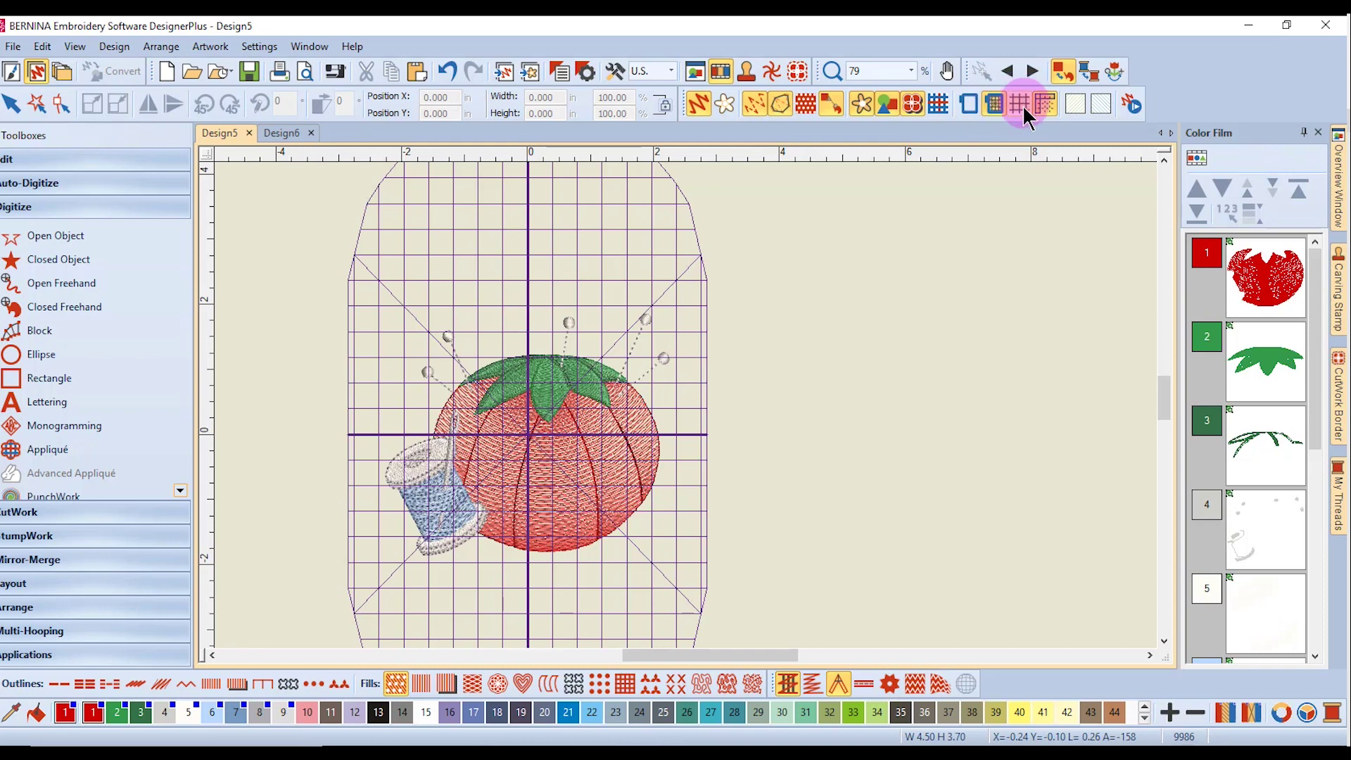
left_click(1023, 107)
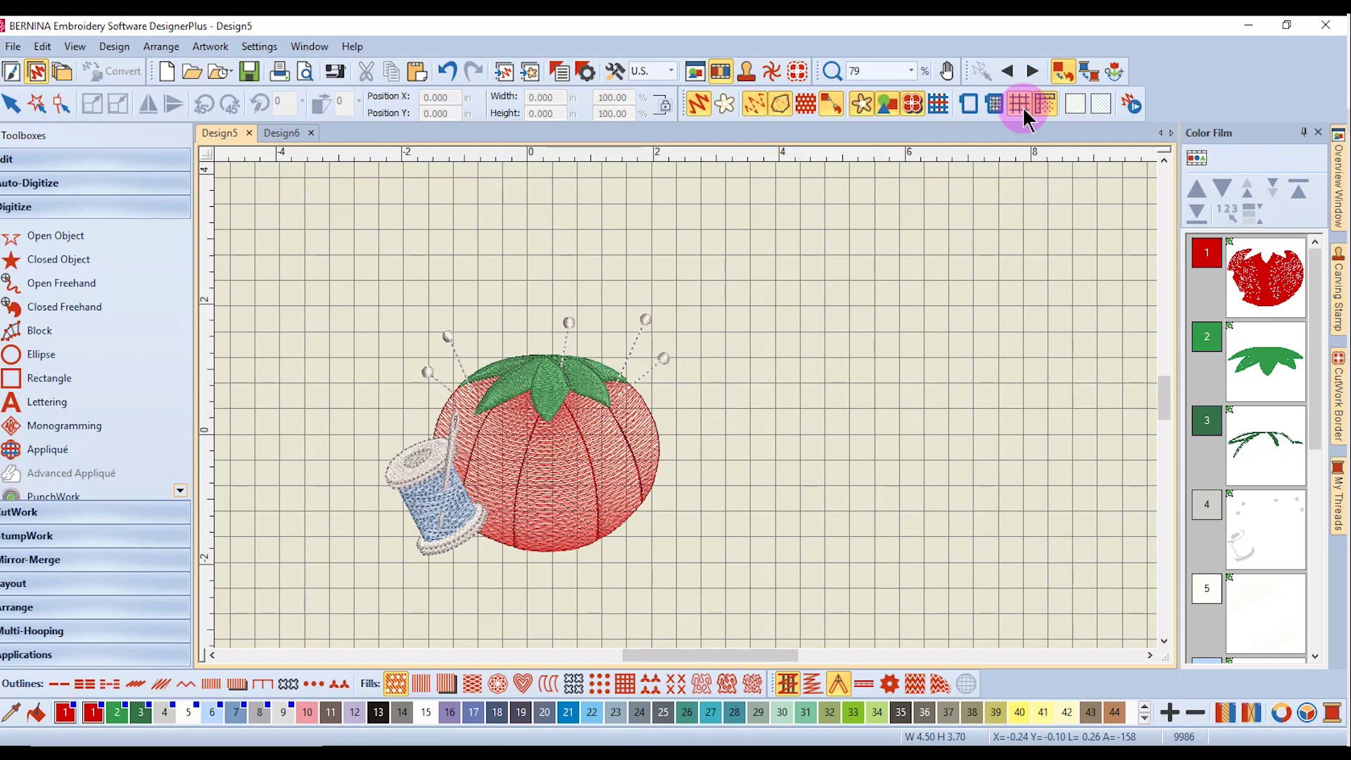
left_click(1020, 104)
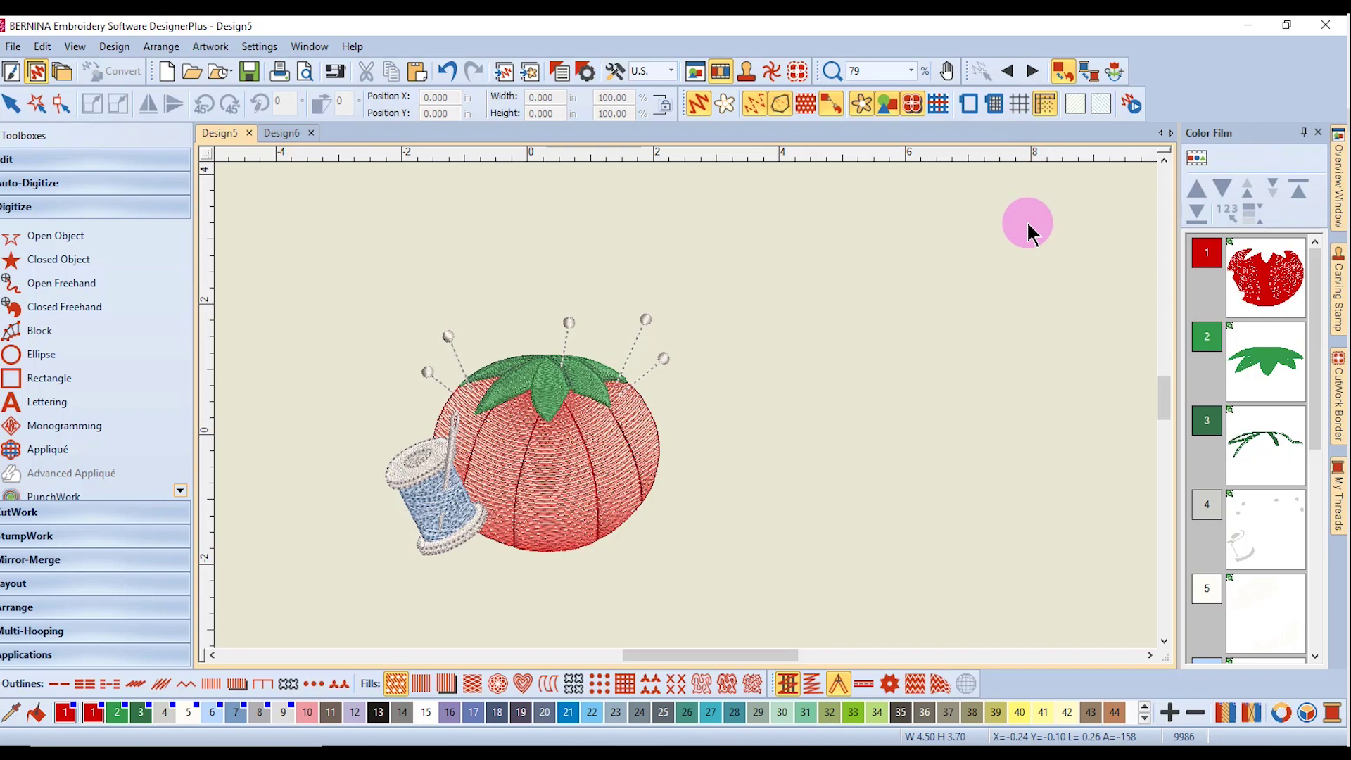
left_click(1044, 106)
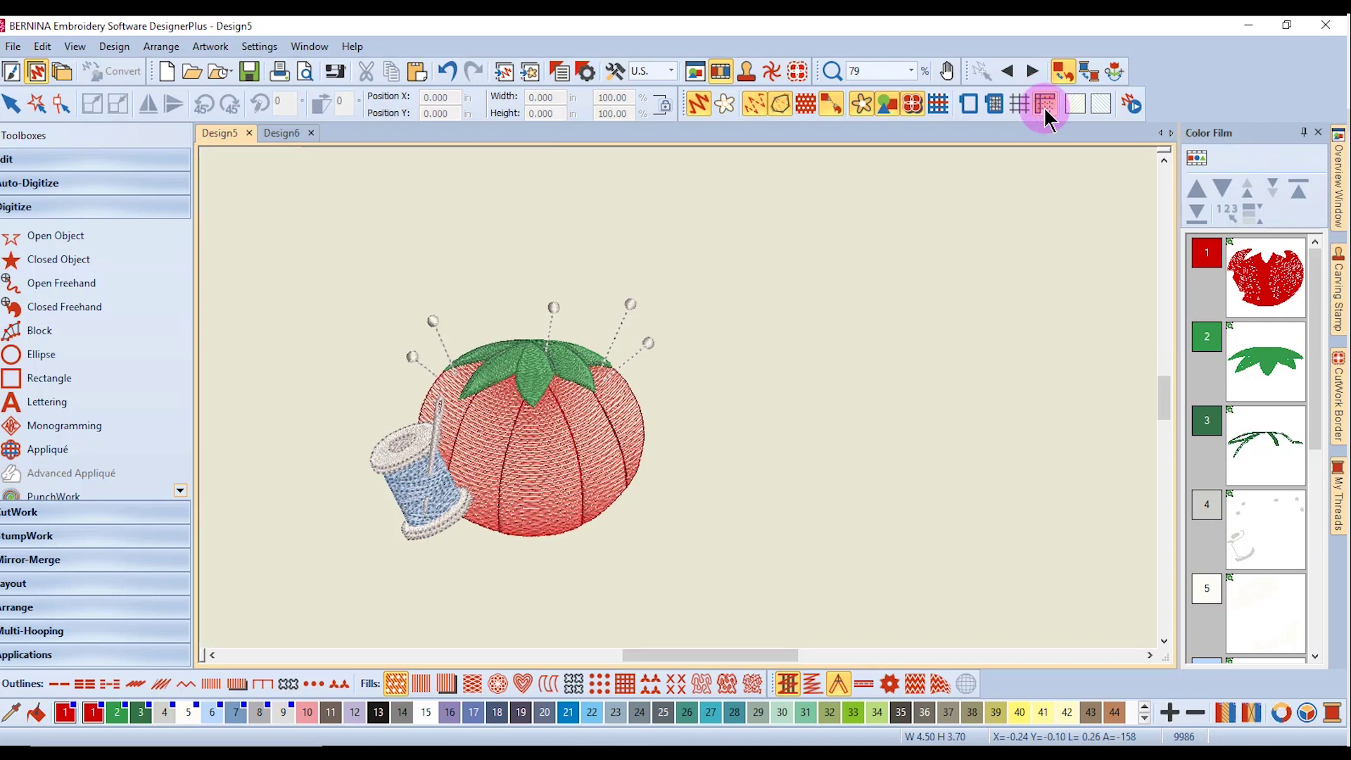
left_click(1044, 107)
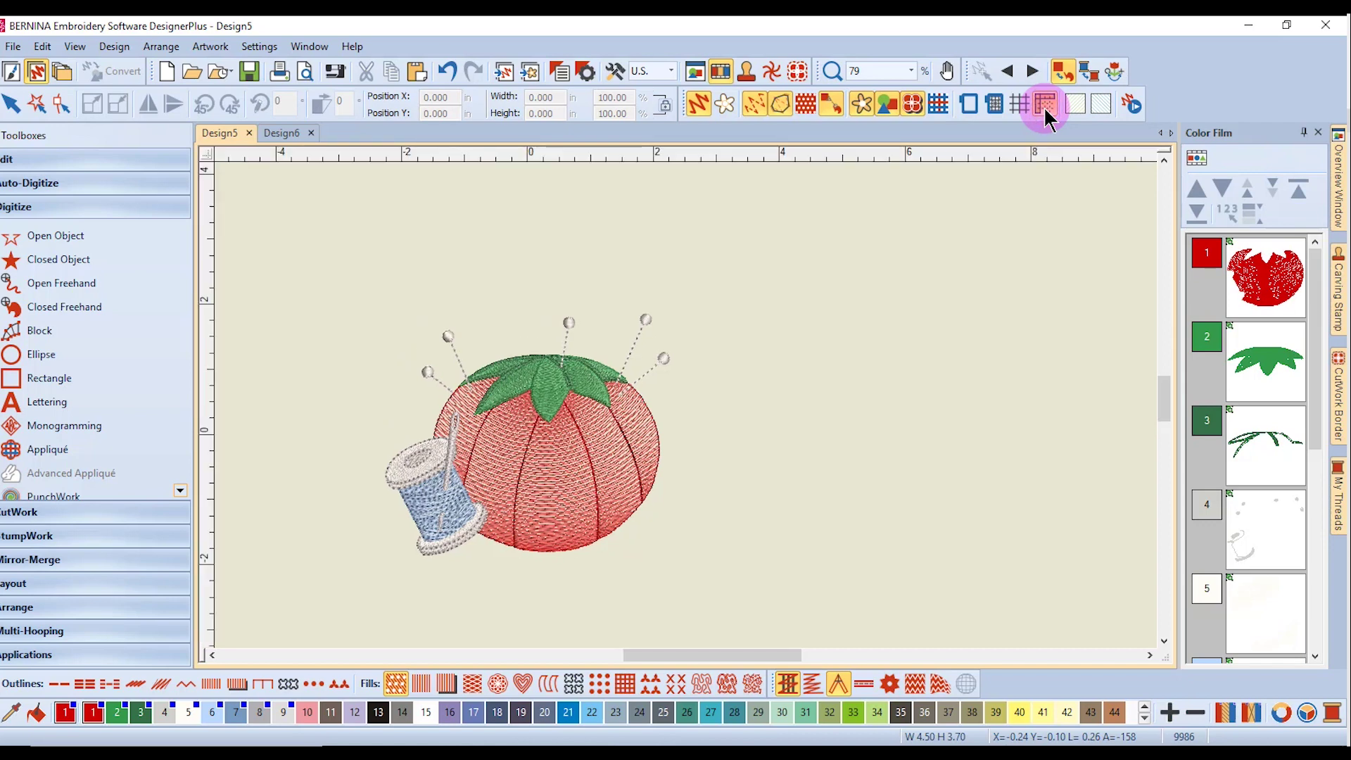
left_click(289, 134)
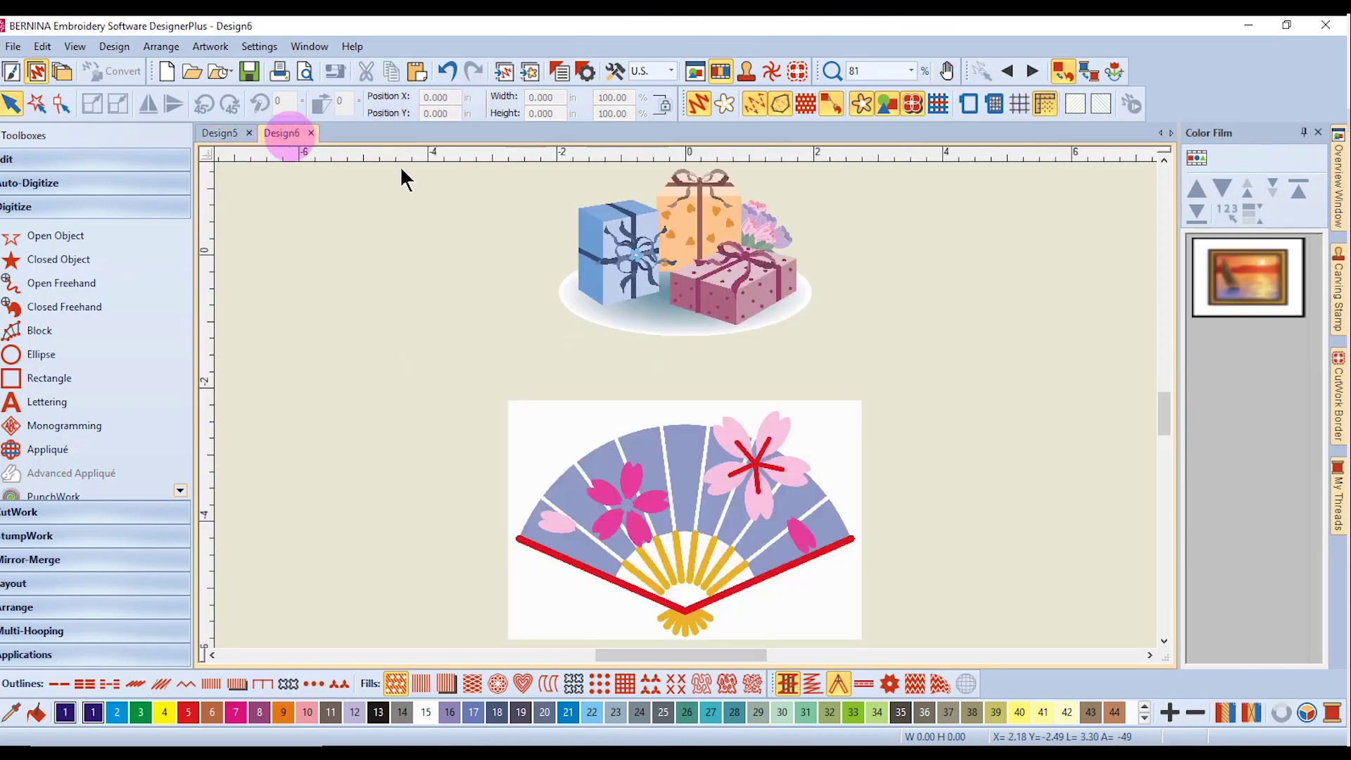
left_click(725, 107)
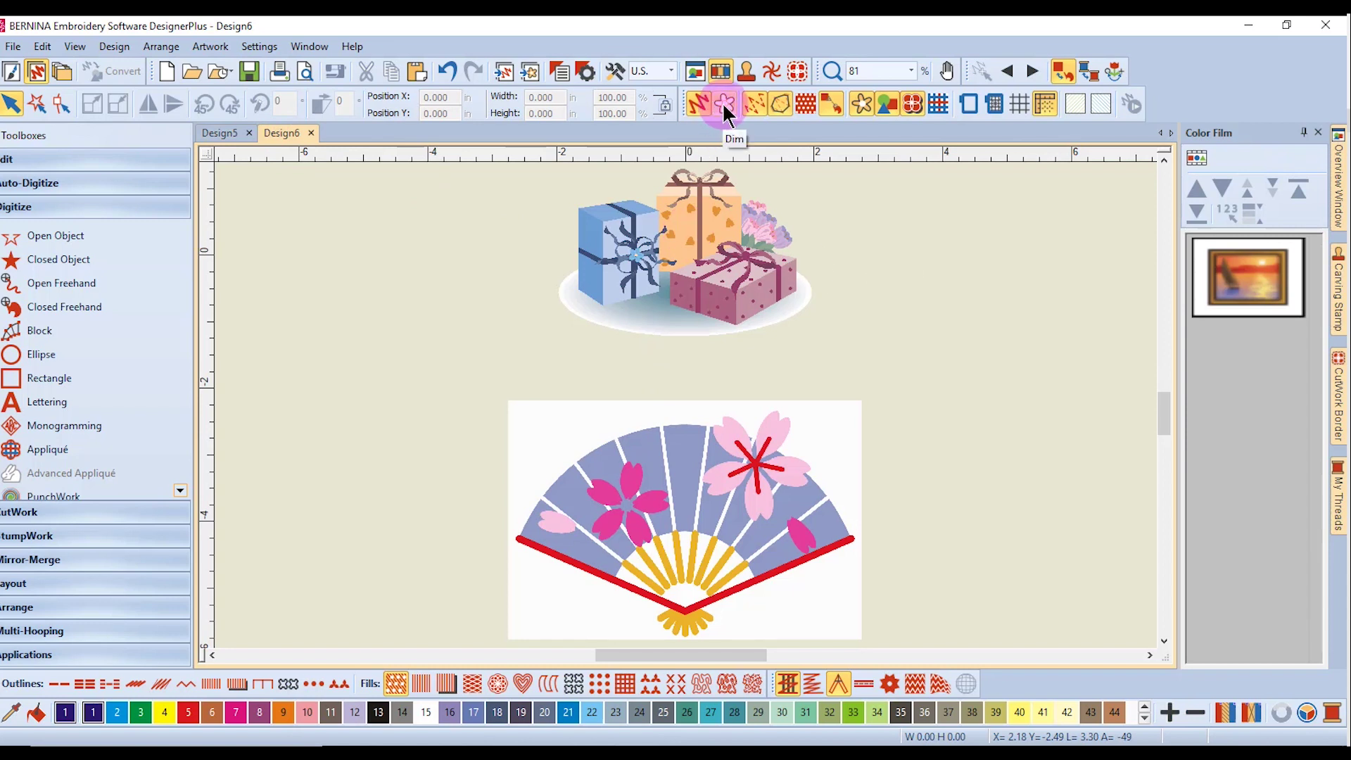
left_click(724, 104)
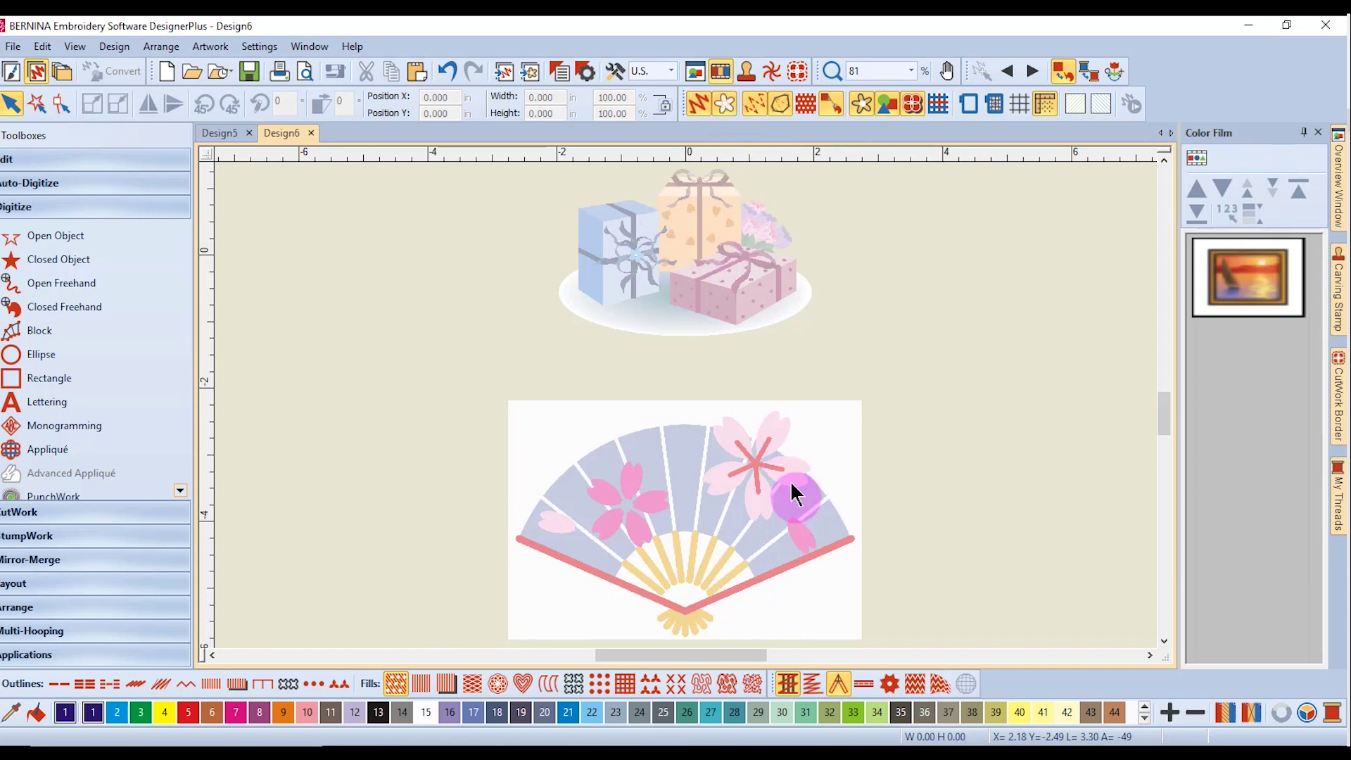
left_click(724, 104)
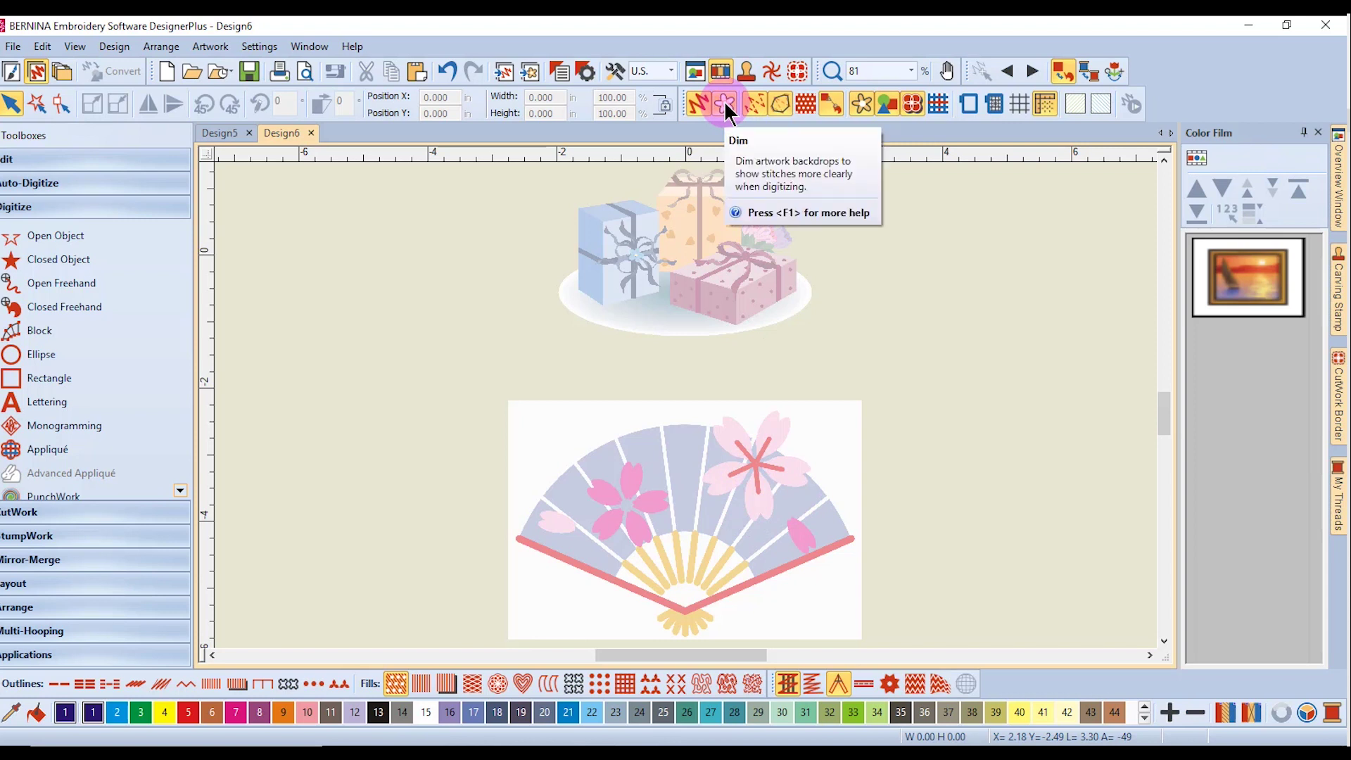
left_click(724, 100)
left_click(864, 110)
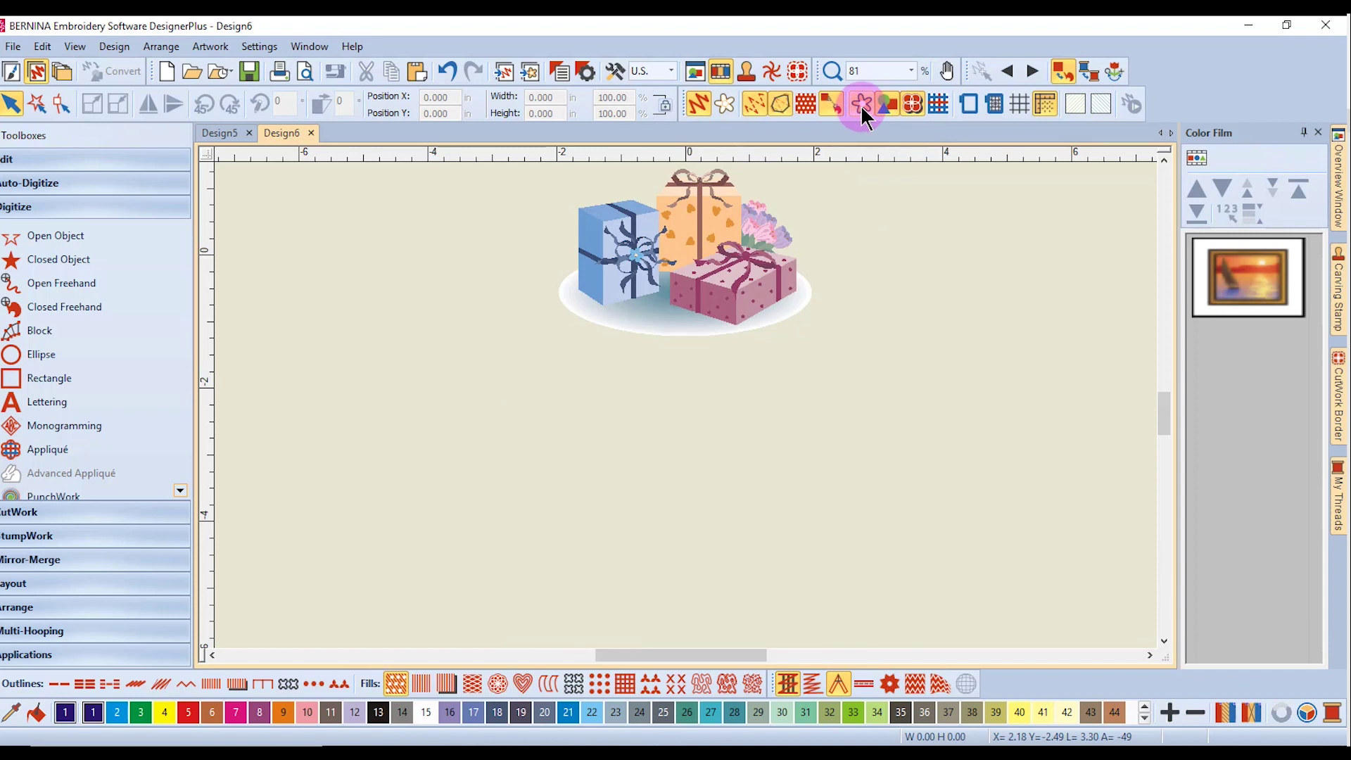
left_click(862, 107)
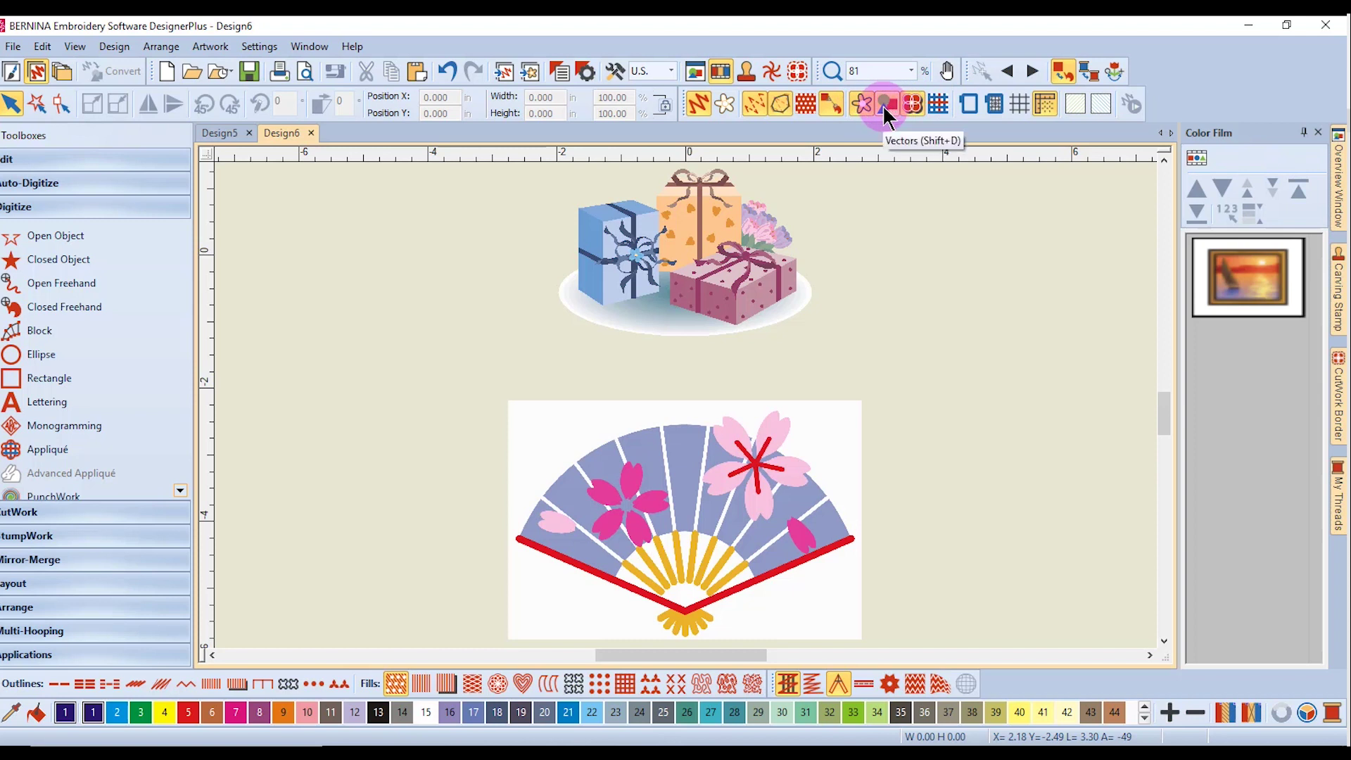
left_click(884, 107)
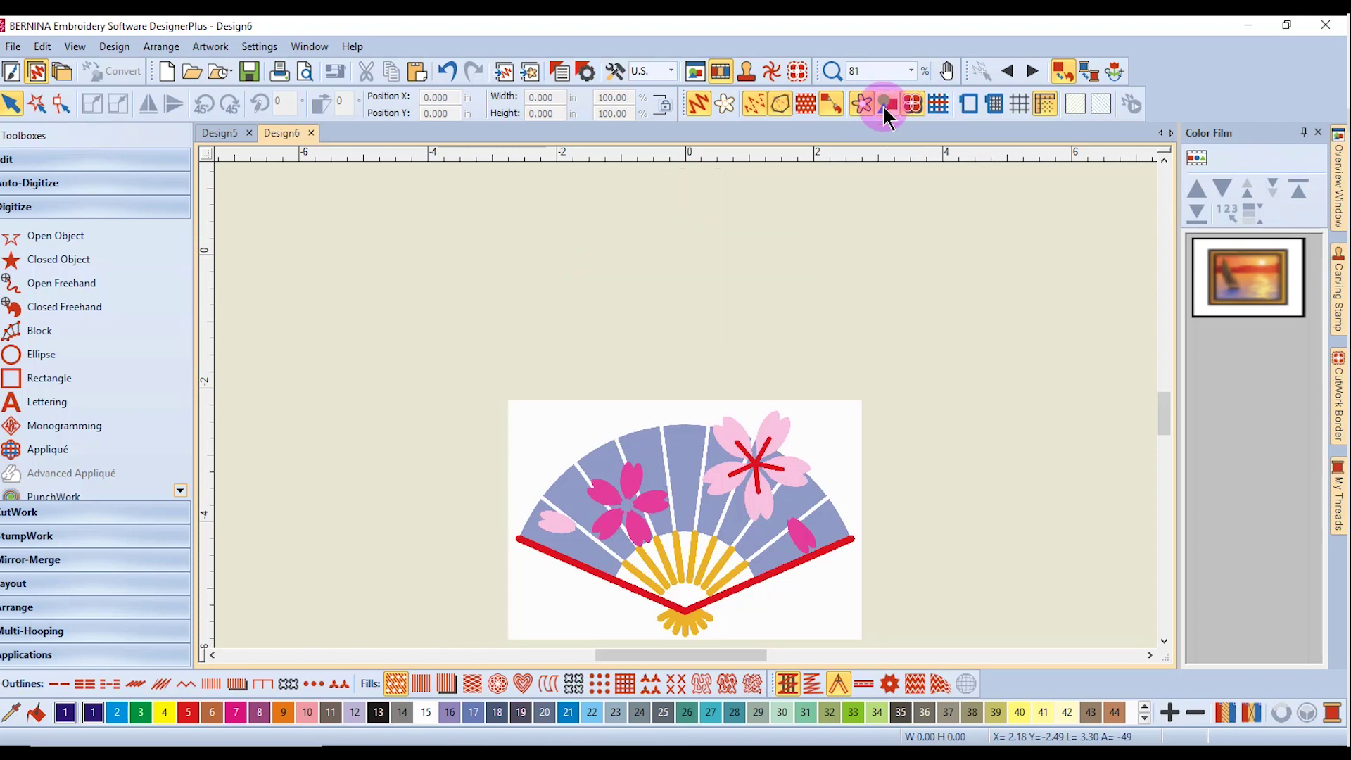
left_click(887, 107)
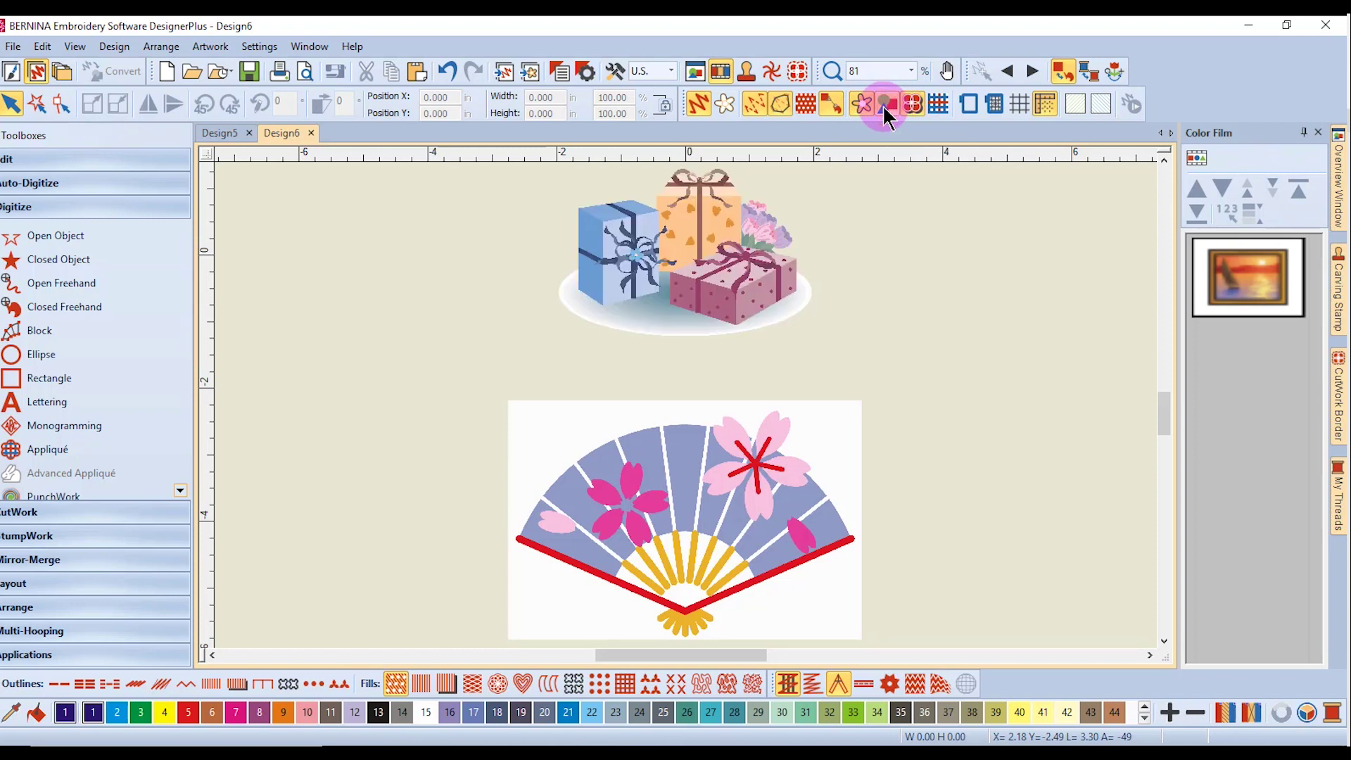
left_click(938, 274)
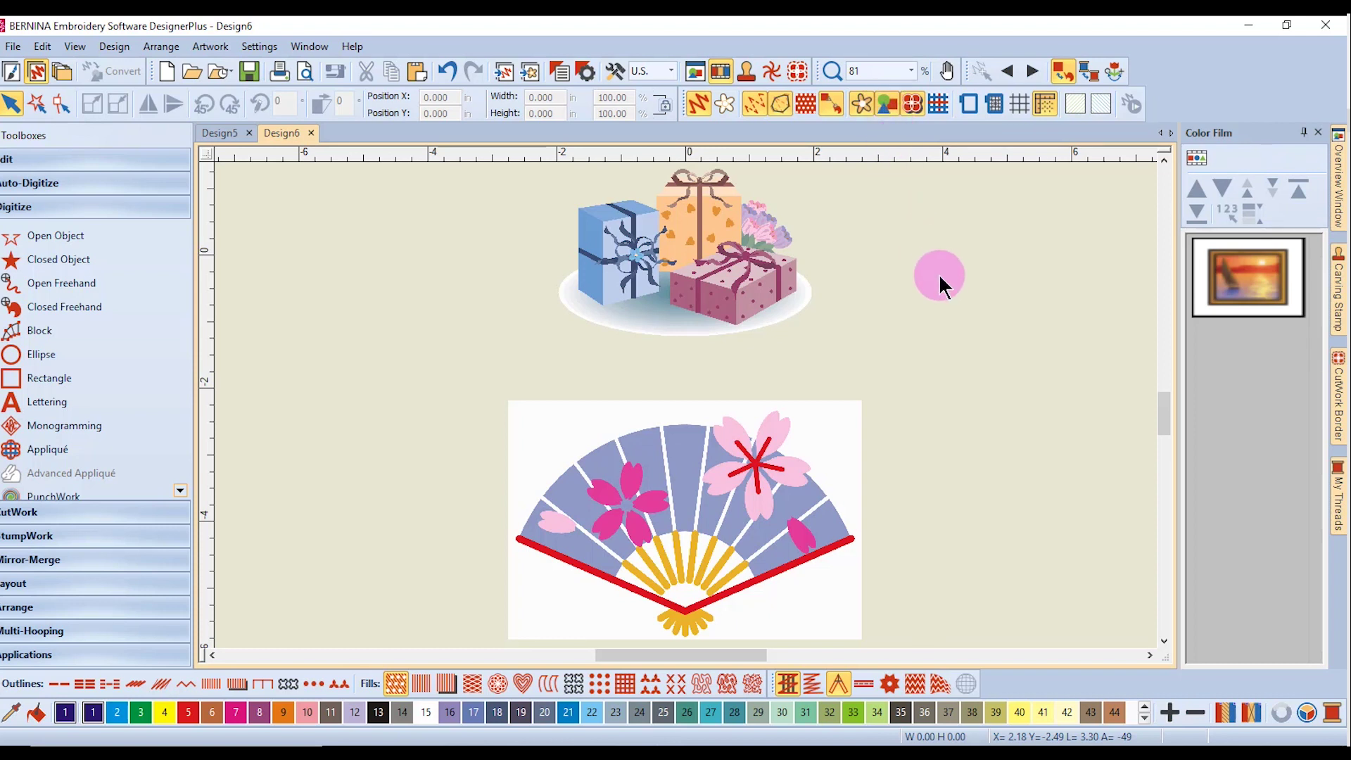